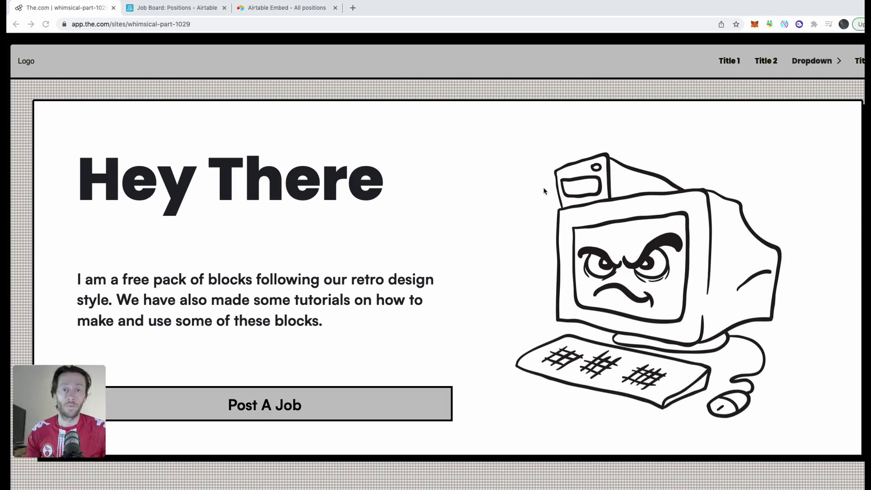
{"action": "scroll", "coordinate": [545, 191], "scroll_direction": "down", "scroll_amount": 8}
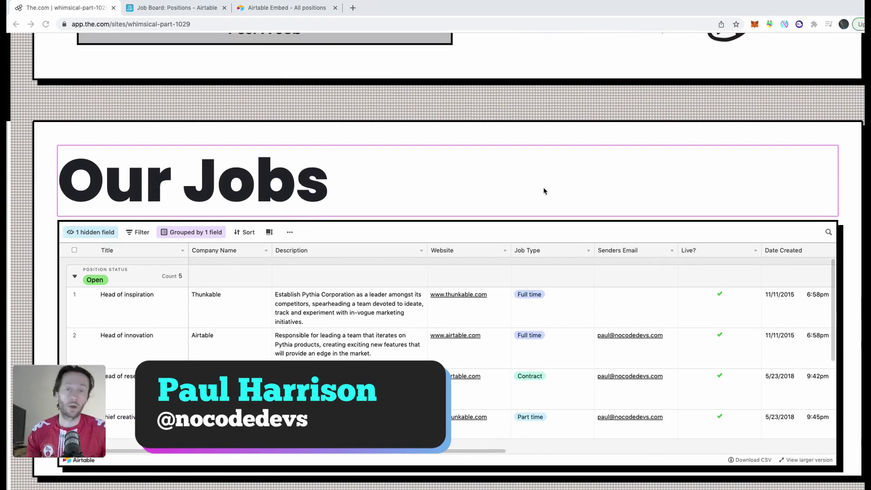
{"action": "scroll", "coordinate": [545, 191], "scroll_direction": "up", "scroll_amount": 8}
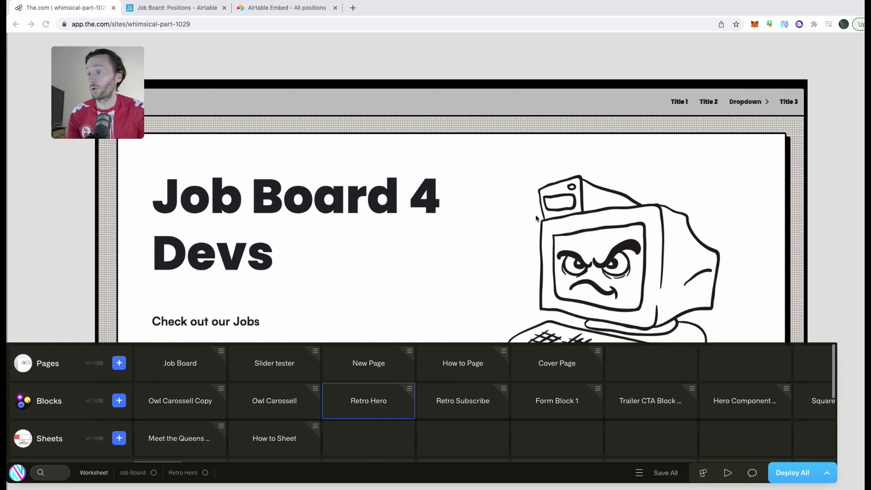
Duplicate the Retro Hero block to work on a copy of it.
{"action": "left_click", "coordinate": [410, 390]}
{"action": "left_click", "coordinate": [410, 389]}
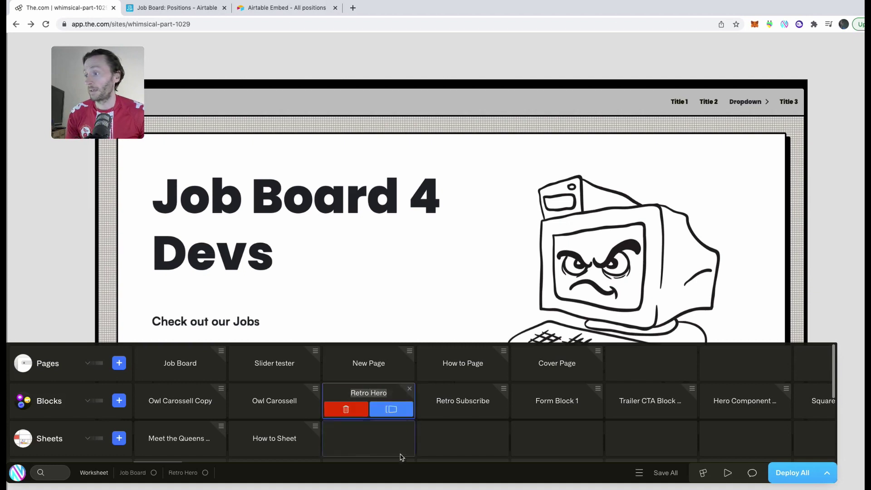
{"action": "left_click", "coordinate": [389, 410]}
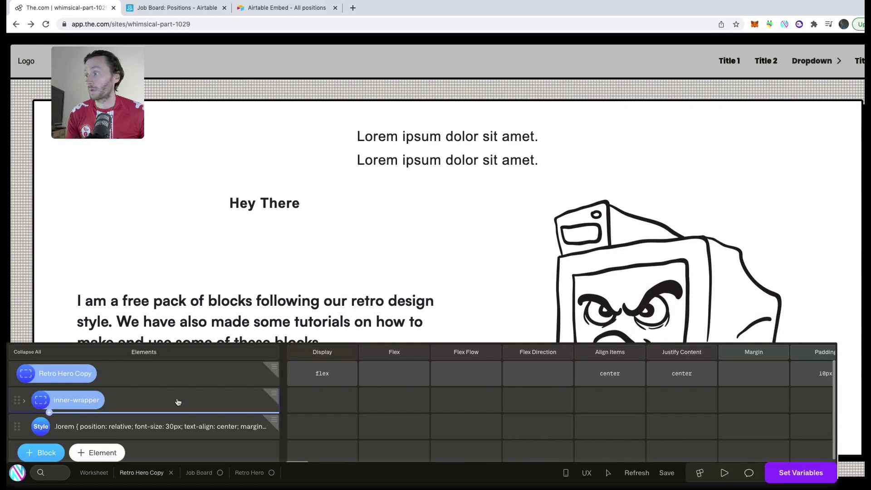
Delete the .lorem Style element from the Retro Hero copy.
{"action": "mouse_move", "coordinate": [208, 433]}
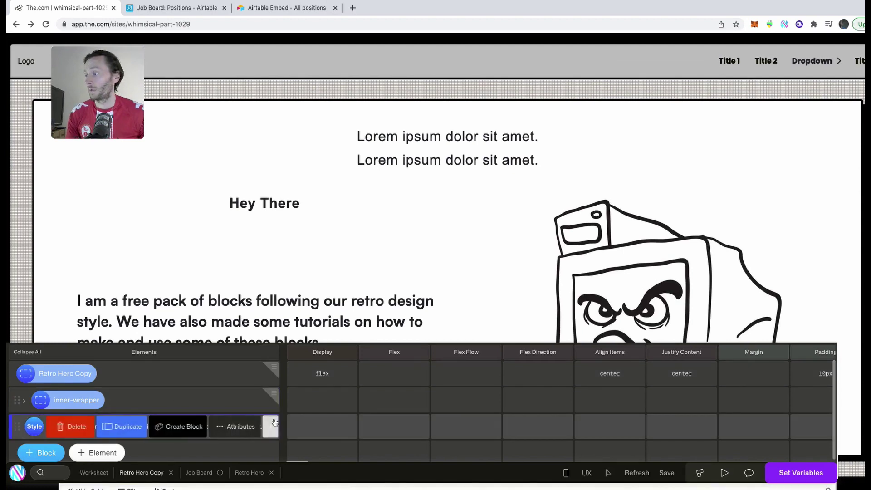
{"action": "left_click", "coordinate": [77, 429]}
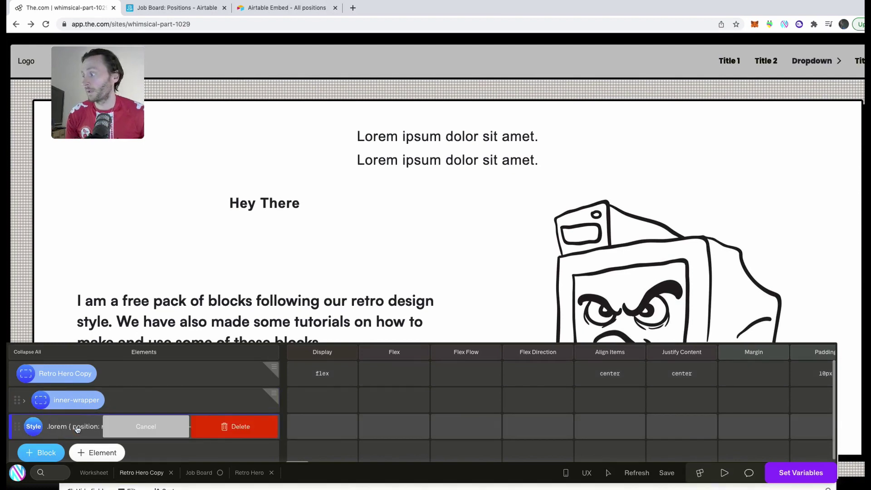
{"action": "left_click", "coordinate": [224, 431]}
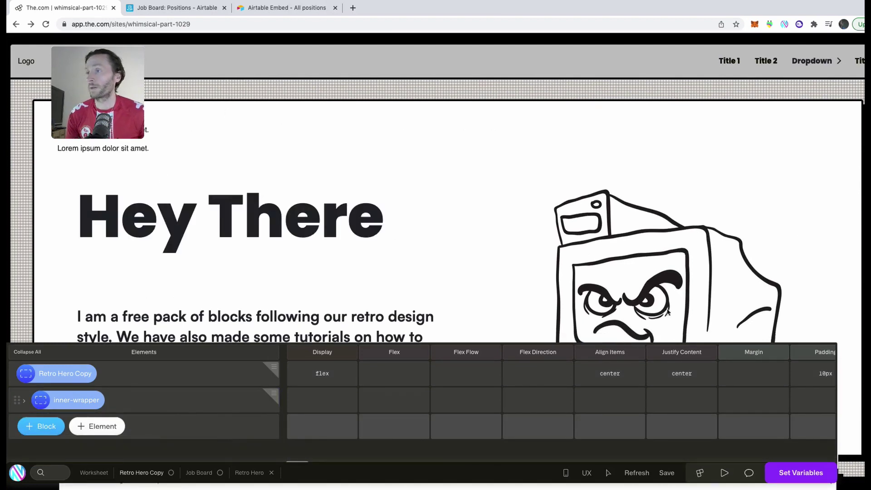
Expand inner-wrapper, delete the header-wrapper, and empty the hero's main wrapper of its text and image content.
{"action": "left_click", "coordinate": [23, 401]}
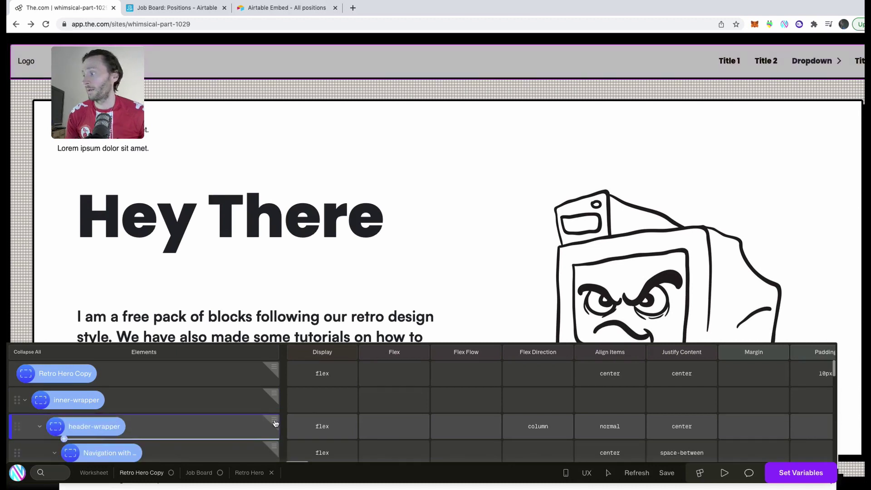
{"action": "mouse_move", "coordinate": [217, 433]}
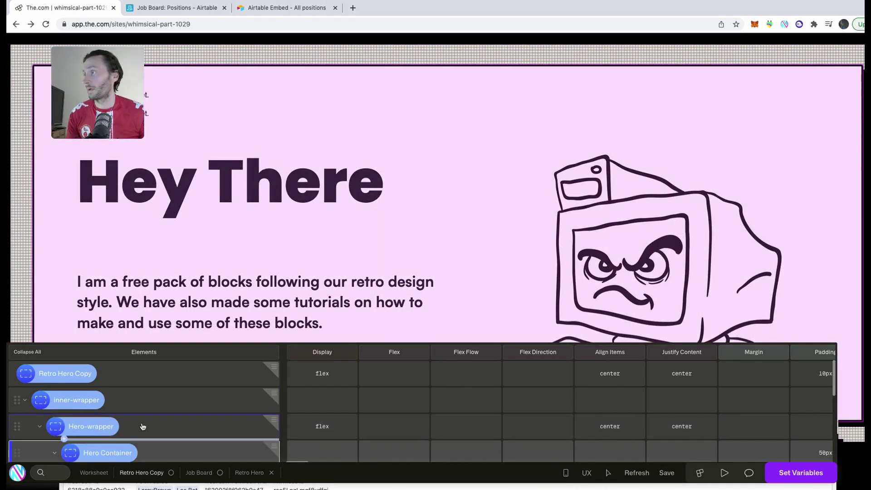
{"action": "scroll", "coordinate": [142, 425], "scroll_direction": "down", "scroll_amount": 2}
{"action": "left_click", "coordinate": [116, 403]}
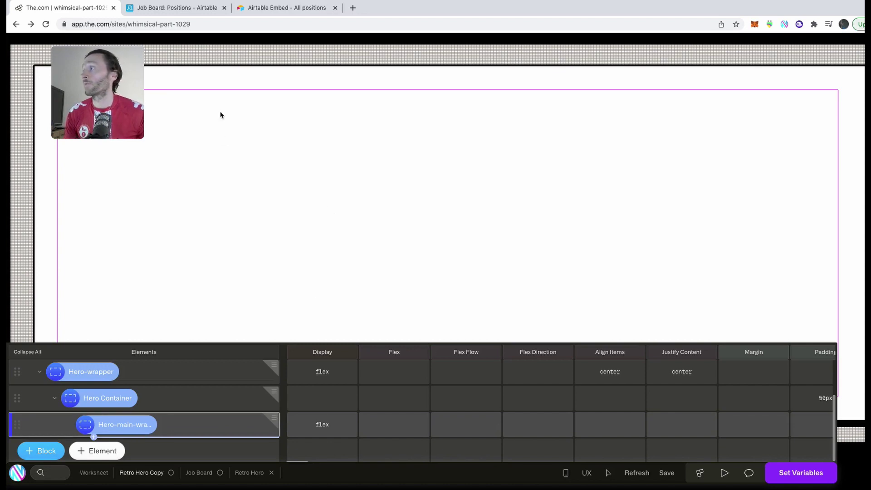
Switch to the Airtable Job Board base and open the site embed page for the shared All positions view.
{"action": "left_click", "coordinate": [182, 8]}
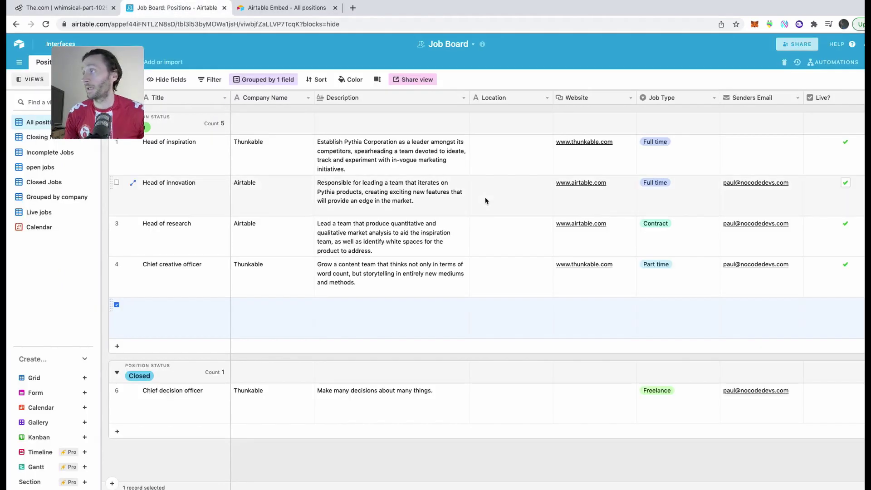
{"action": "left_click_drag", "start_coordinate": [105, 92], "coordinate": [68, 297]}
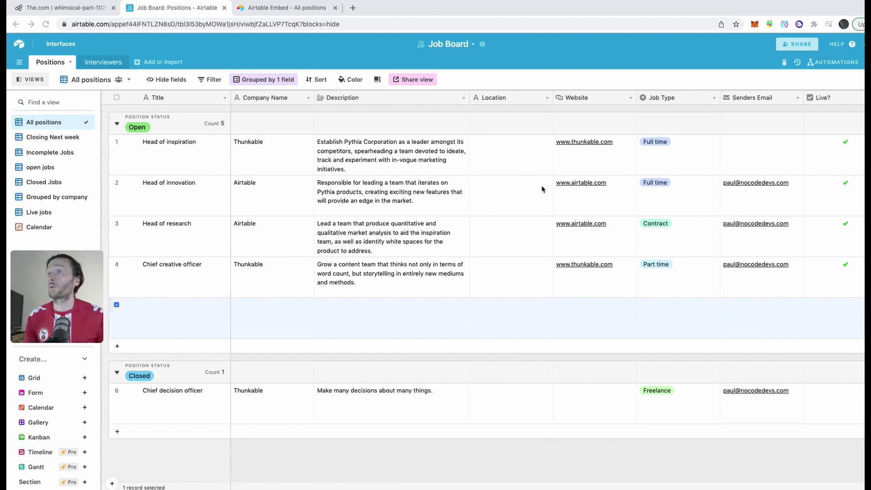
{"action": "left_click", "coordinate": [423, 81]}
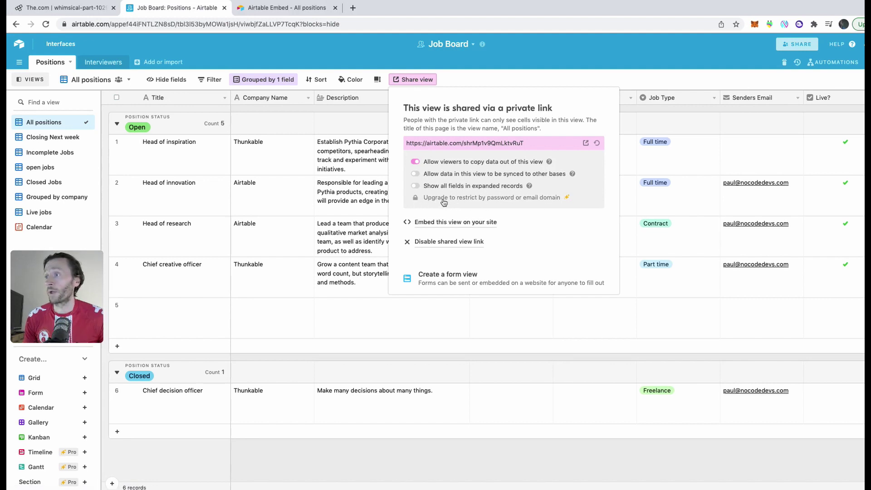
{"action": "left_click", "coordinate": [472, 222]}
{"action": "left_click", "coordinate": [264, 12]}
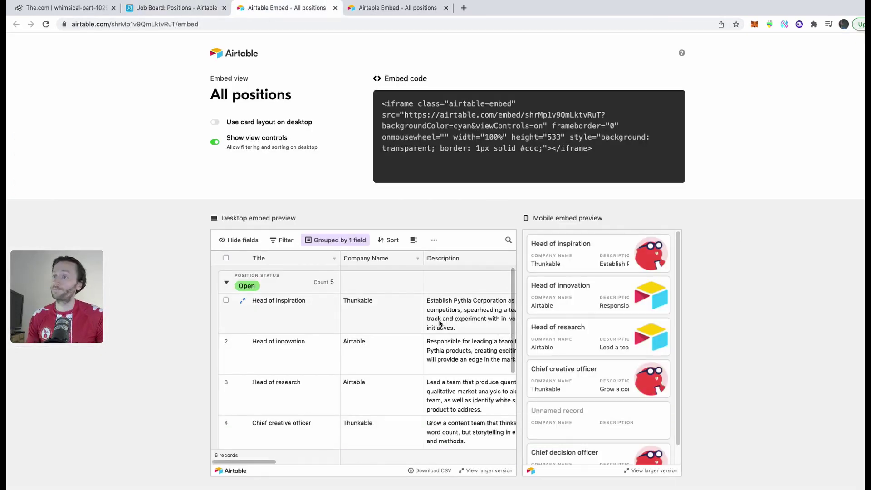
Try the card layout on desktop for the All positions embed, and copy the iframe embed code for the grid layout.
{"action": "left_click", "coordinate": [216, 123]}
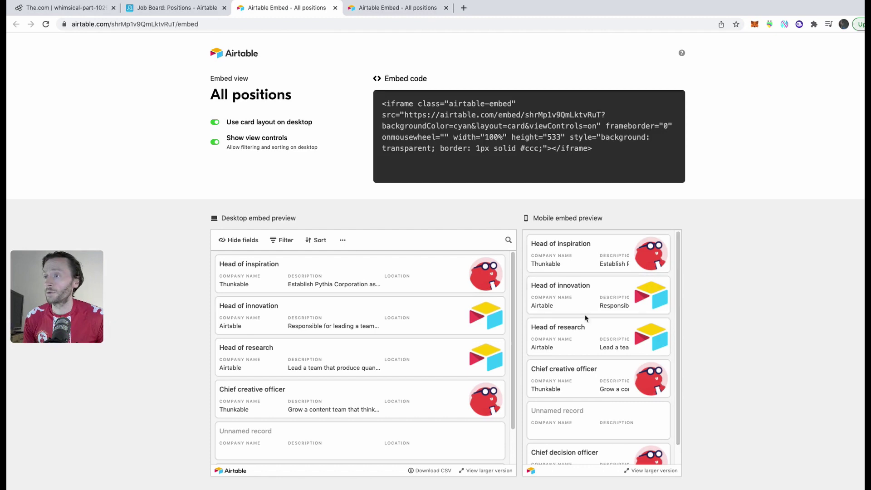
{"action": "scroll", "coordinate": [512, 308], "scroll_direction": "down", "scroll_amount": 2}
{"action": "left_click", "coordinate": [501, 128]}
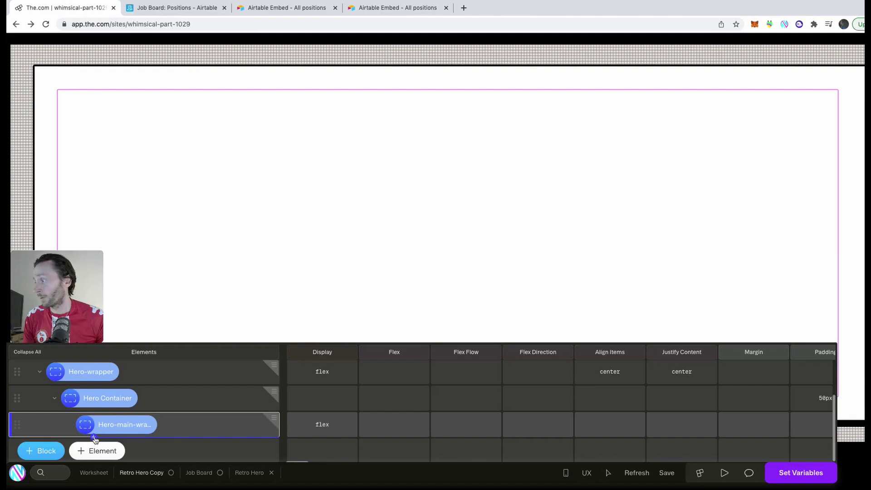
Return to The.com and add a Raw HTML element inside the hero's main wrapper containing the copied Airtable embed code.
{"action": "left_click", "coordinate": [94, 438]}
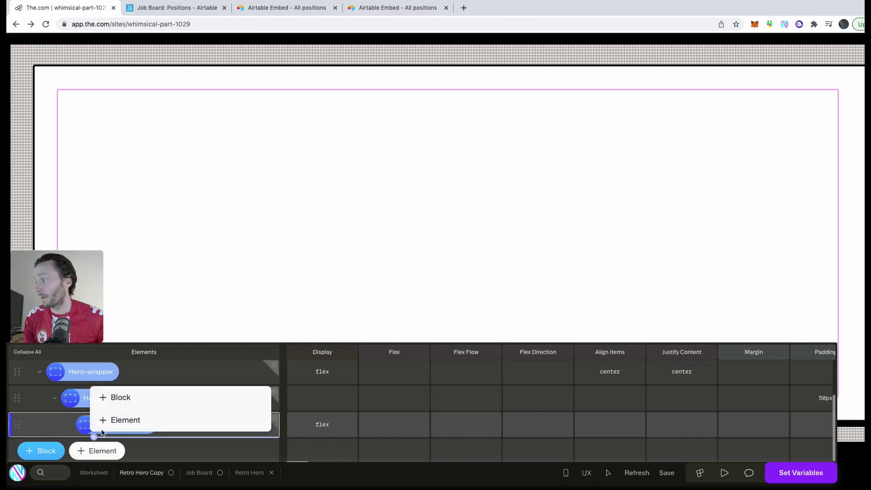
{"action": "left_click", "coordinate": [116, 418]}
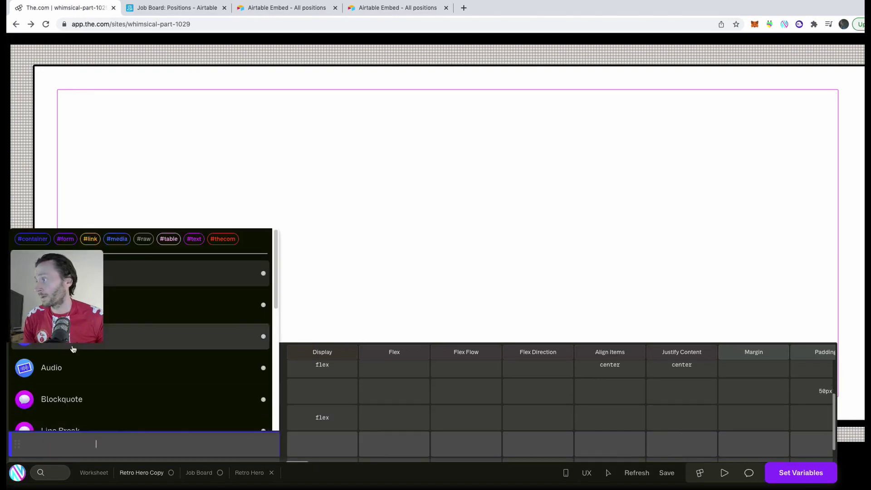
{"action": "left_click_drag", "start_coordinate": [65, 301], "coordinate": [57, 152]}
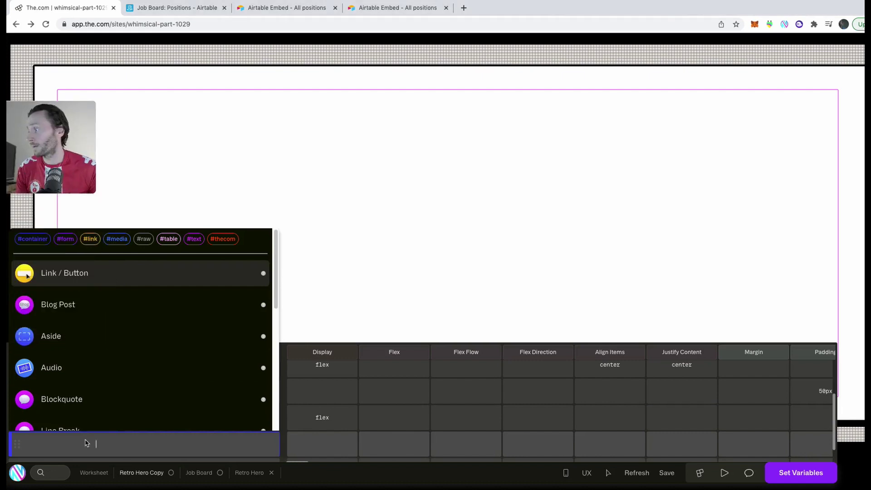
{"action": "type", "text": "html"}
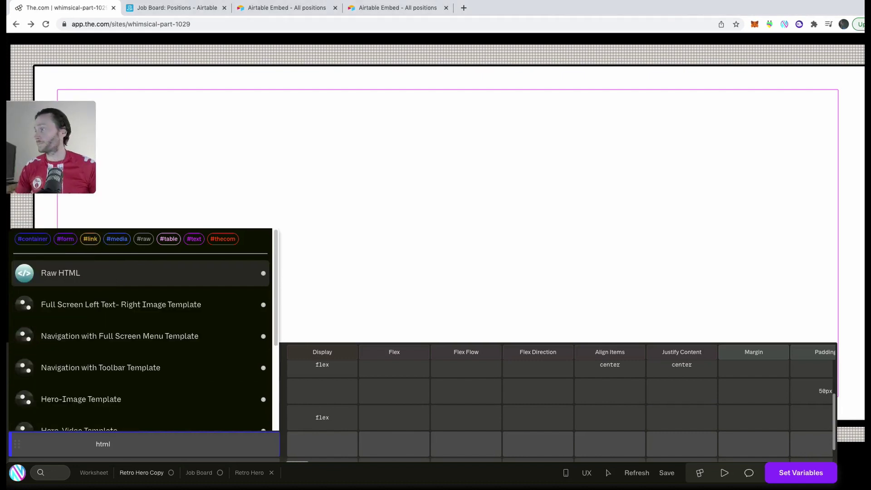
{"action": "left_click", "coordinate": [117, 278]}
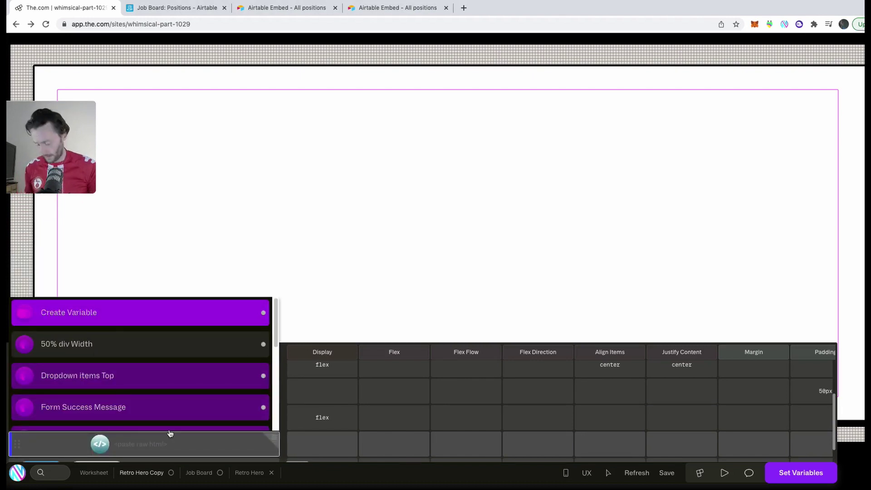
{"action": "key", "text": "super+v"}
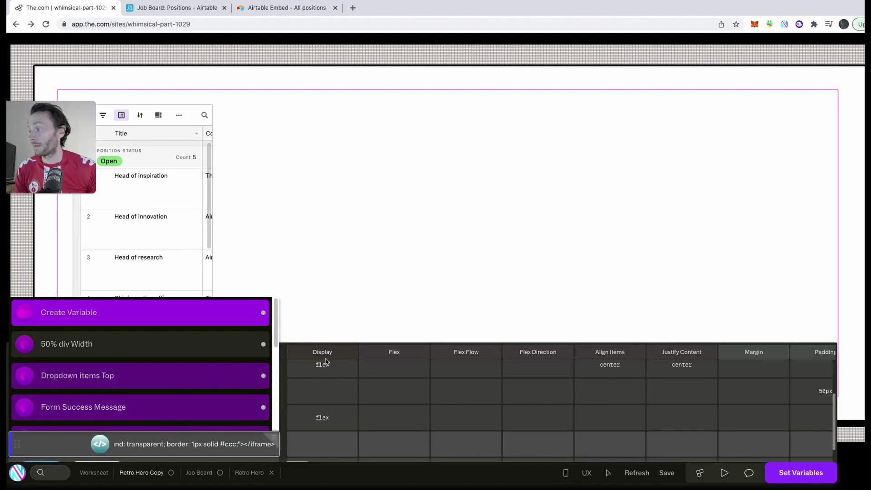
Compare the width setting of the hero's main wrapper with the width attribute in the Airtable embed code.
{"action": "scroll", "coordinate": [742, 420], "scroll_direction": "right", "scroll_amount": 6}
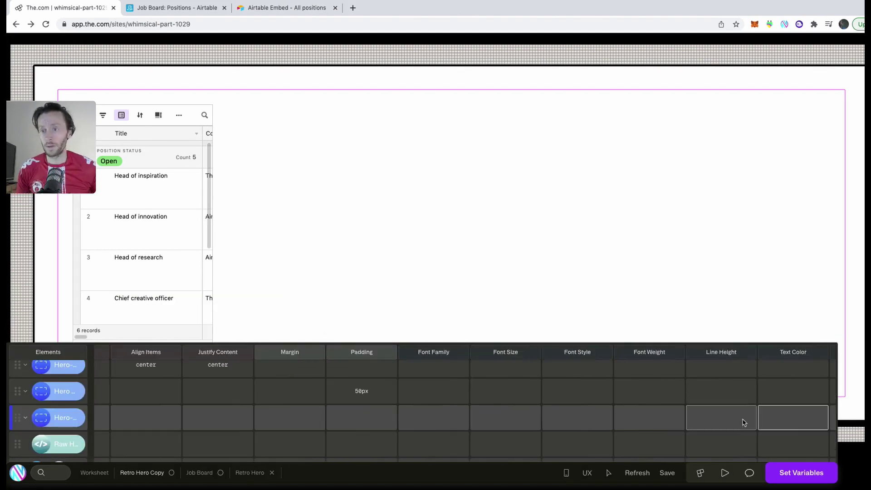
{"action": "scroll", "coordinate": [744, 422], "scroll_direction": "right", "scroll_amount": 5}
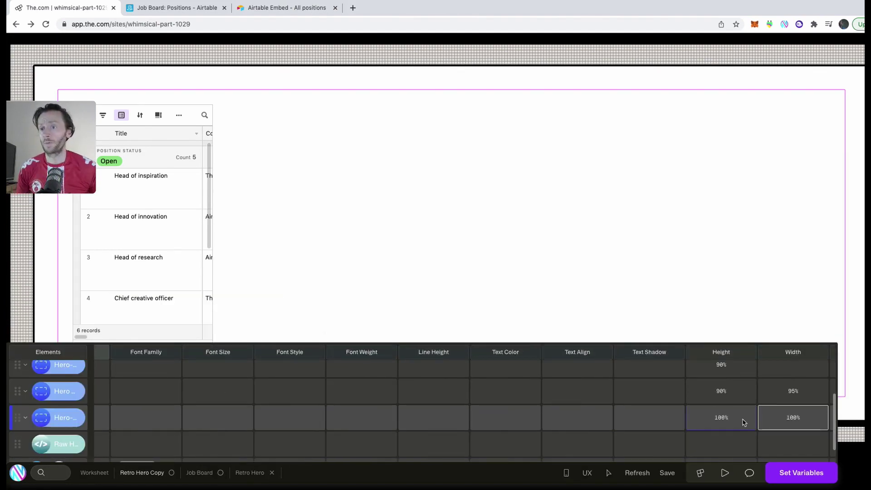
{"action": "left_click", "coordinate": [788, 422]}
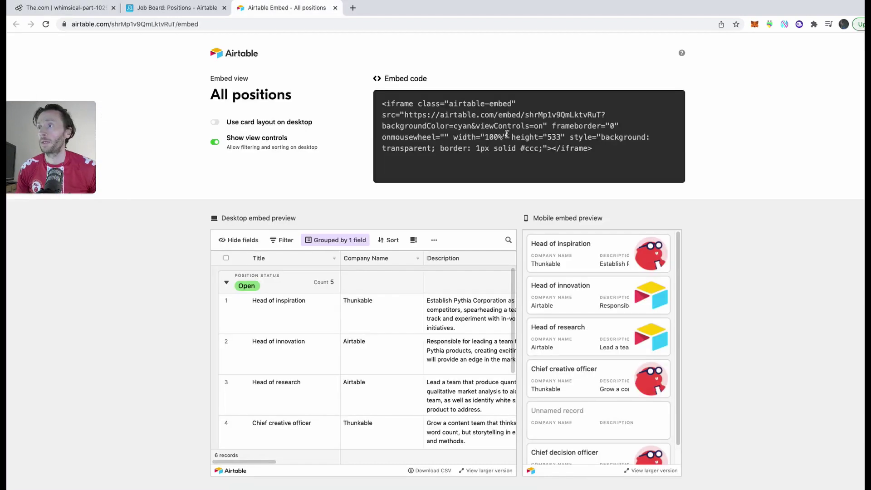
{"action": "left_click_drag", "start_coordinate": [504, 138], "coordinate": [485, 138]}
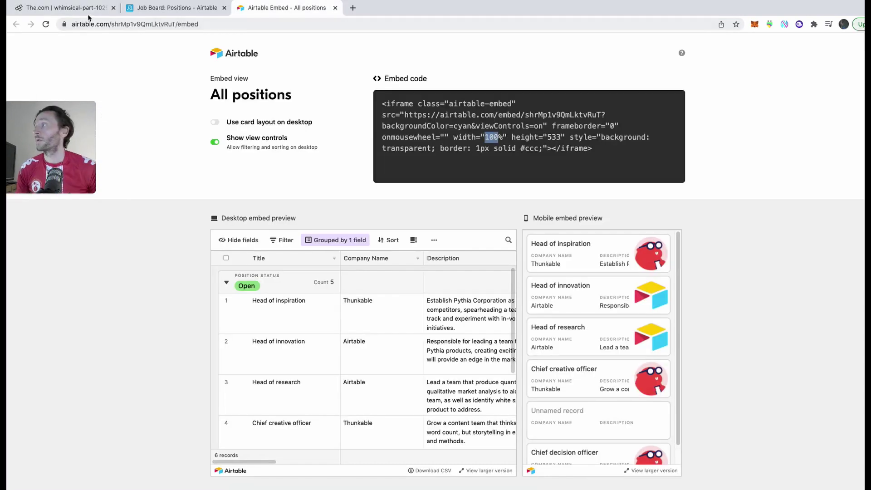
{"action": "key", "text": "super+1"}
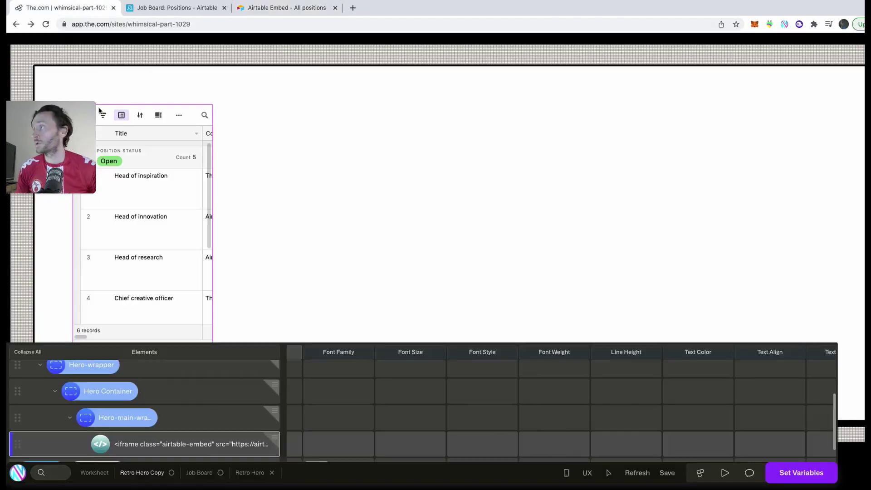
Adjust the iframe width in the Raw HTML element's embed code, trying 1000 and 200 before setting it to 1700.
{"action": "double_click", "coordinate": [206, 450]}
{"action": "scroll", "coordinate": [206, 445], "scroll_direction": "left", "scroll_amount": 3}
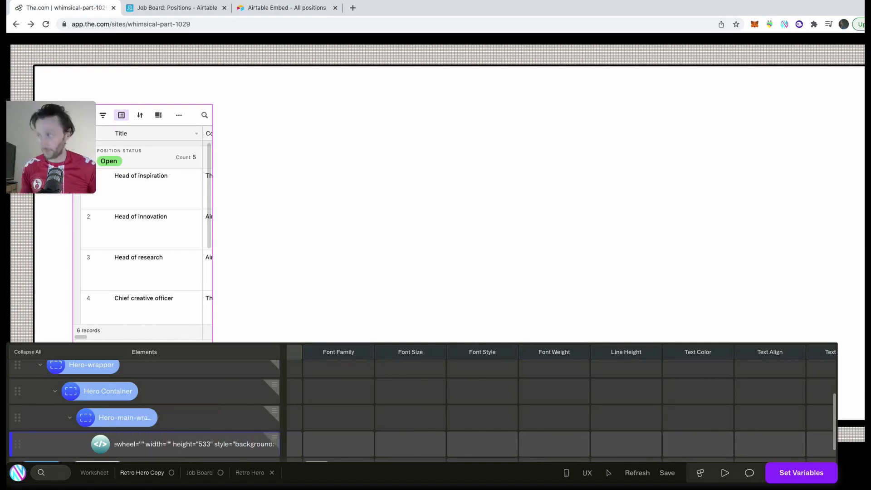
{"action": "type", "text": "700"}
{"action": "key", "text": "BackSpace"}
{"action": "key", "text": "BackSpace"}
{"action": "key", "text": "BackSpace"}
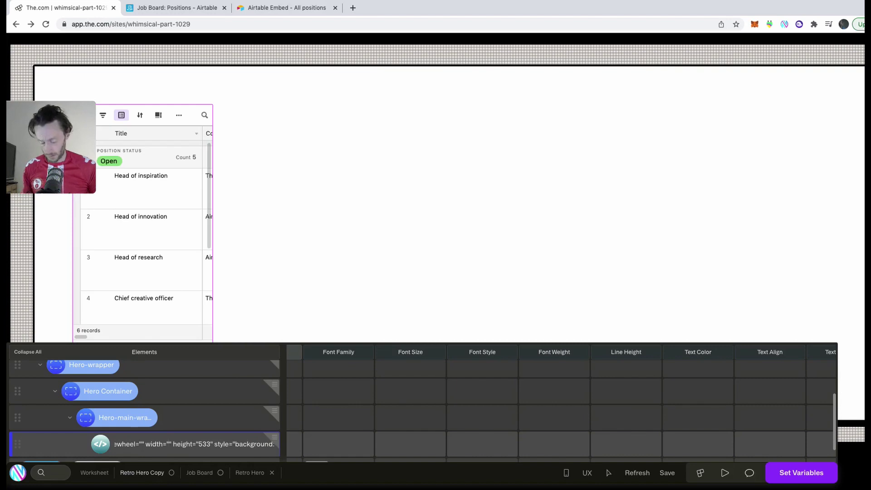
{"action": "type", "text": "1000"}
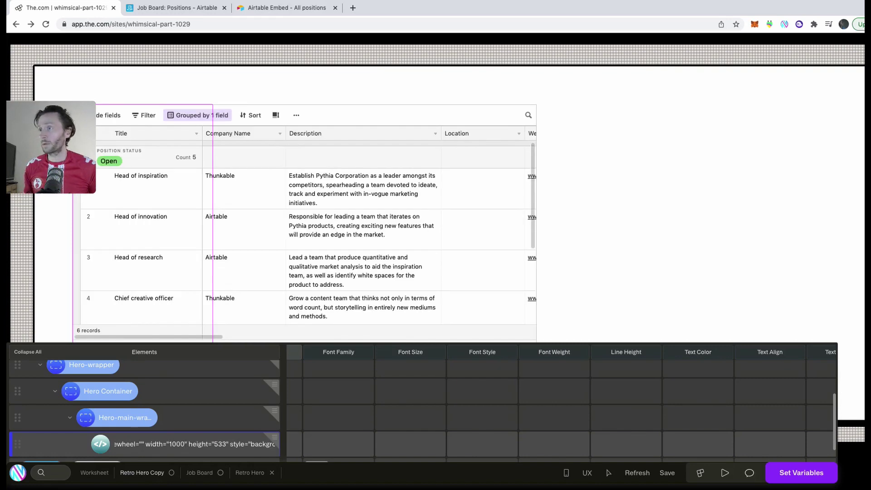
{"action": "key", "text": "BackSpace"}
{"action": "key", "text": "BackSpace"}
{"action": "key", "text": "BackSpace"}
{"action": "key", "text": "BackSpace"}
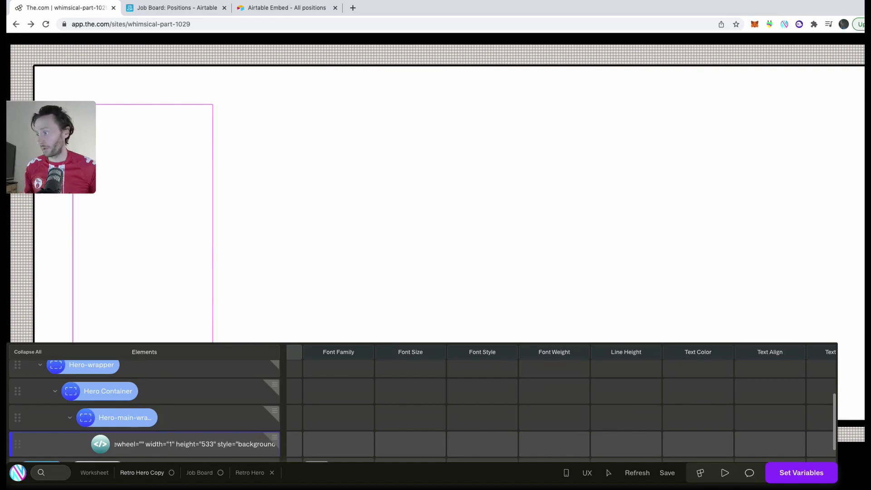
{"action": "type", "text": "2"}
{"action": "type", "text": "000"}
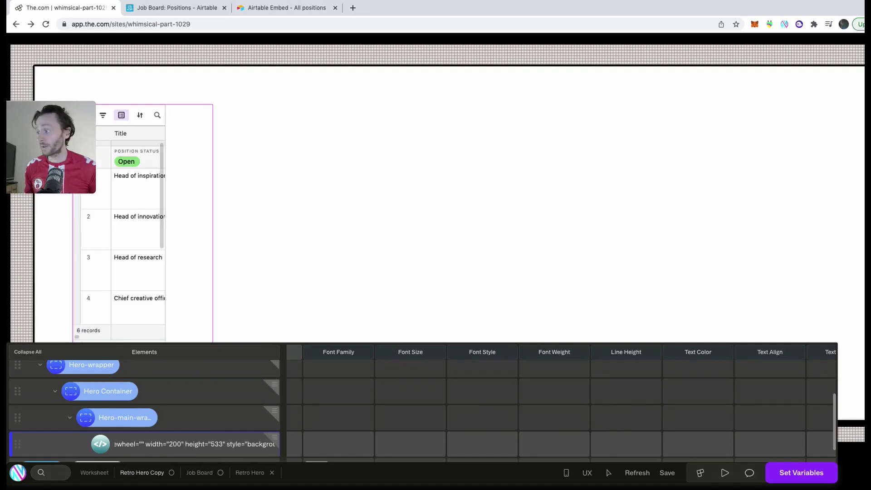
{"action": "key", "text": "BackSpace"}
{"action": "key", "text": "BackSpace"}
{"action": "key", "text": "BackSpace"}
{"action": "key", "text": "BackSpace"}
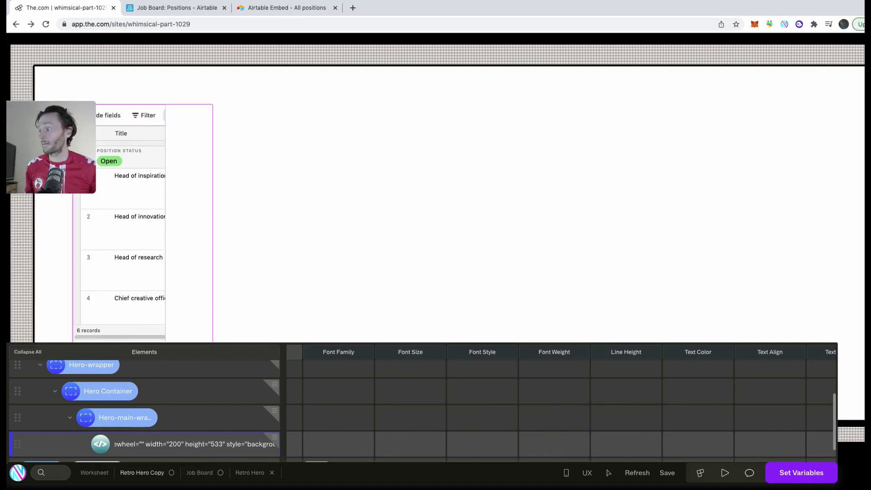
{"action": "type", "text": "1700"}
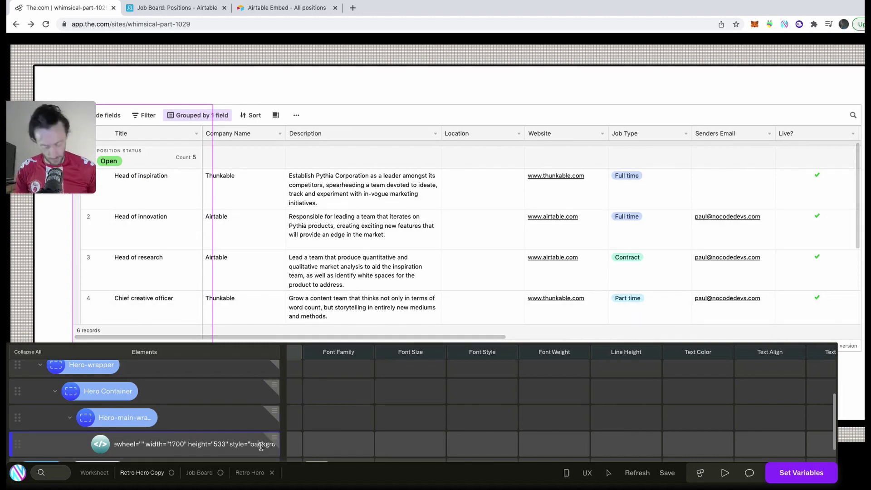
Change the iframe's border style in the Raw HTML embed code to 4px solid black.
{"action": "key", "text": "Right"}
{"action": "key", "text": "Right"}
{"action": "key", "text": "Right"}
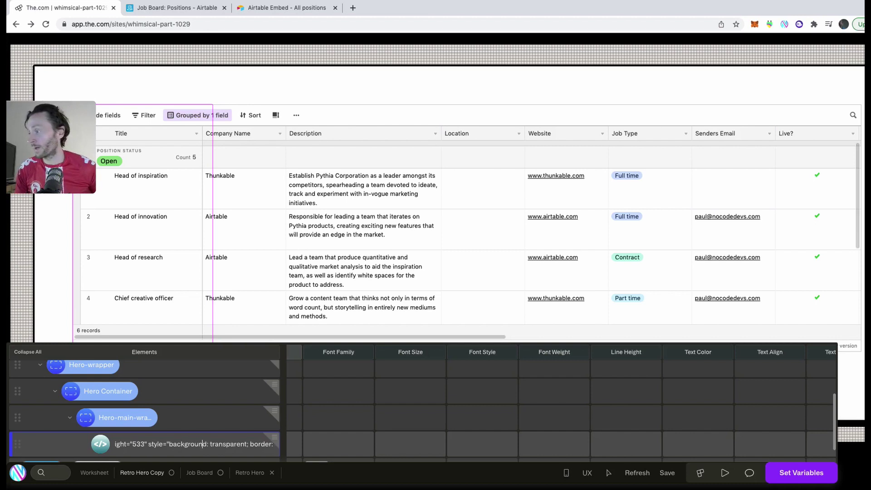
{"action": "key", "text": "super+Right"}
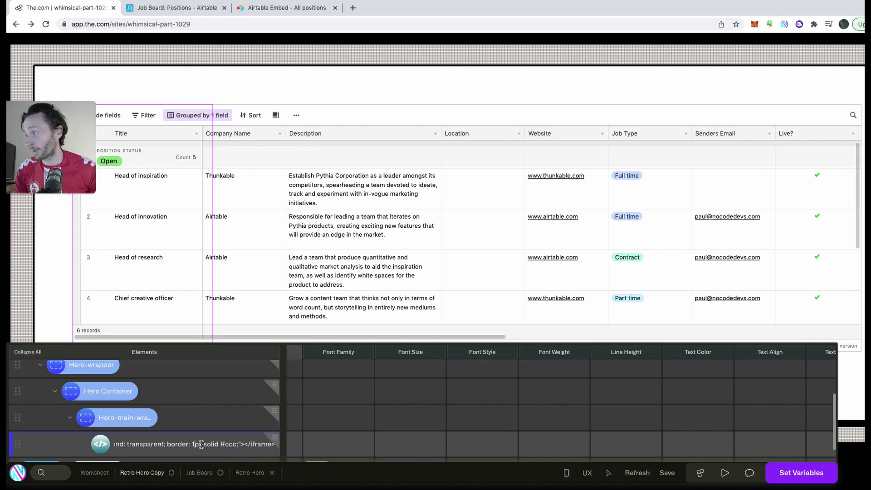
{"action": "key", "text": "BackSpace"}
{"action": "type", "text": "4"}
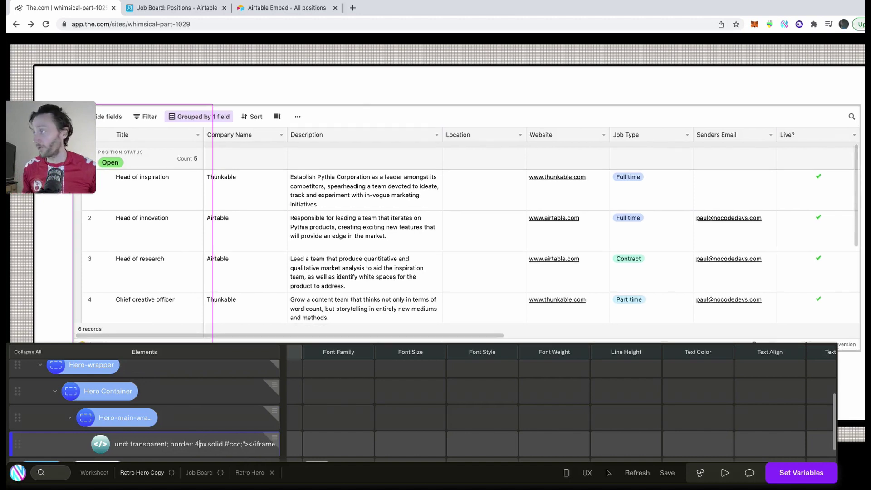
{"action": "left_click", "coordinate": [241, 445]}
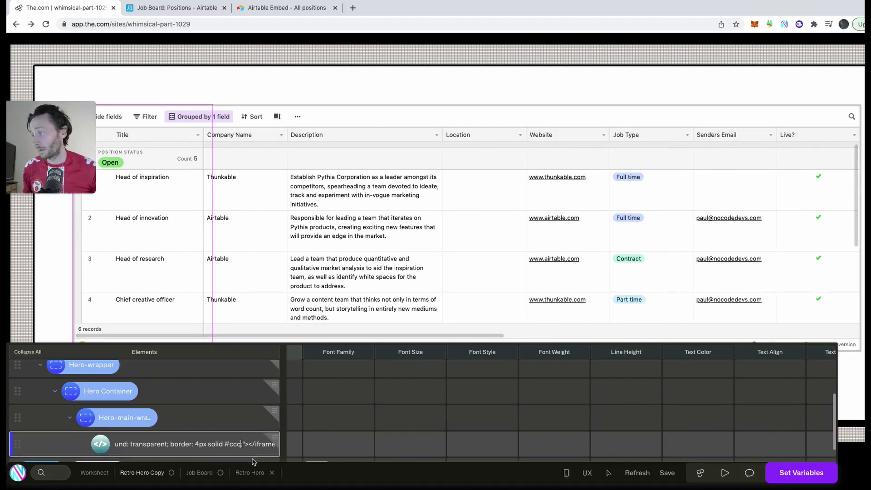
{"action": "key", "text": "BackSpace"}
{"action": "key", "text": "BackSpace"}
{"action": "key", "text": "BackSpace"}
{"action": "key", "text": "BackSpace"}
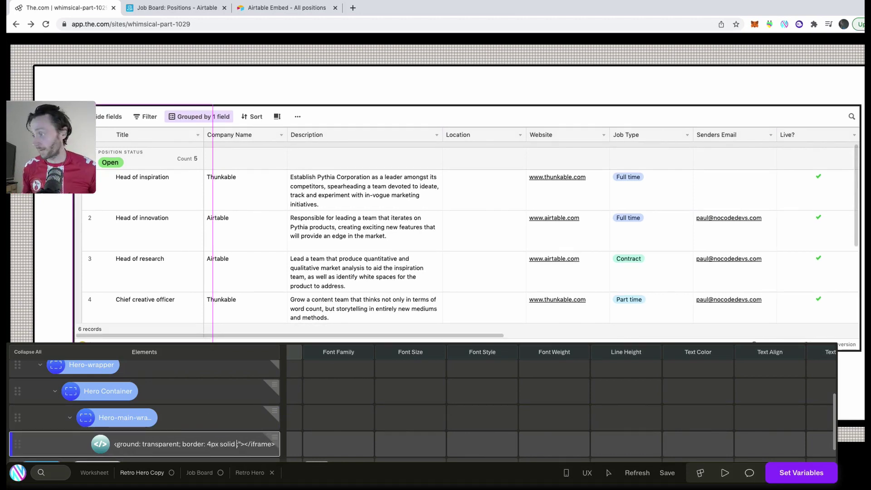
{"action": "type", "text": "black"}
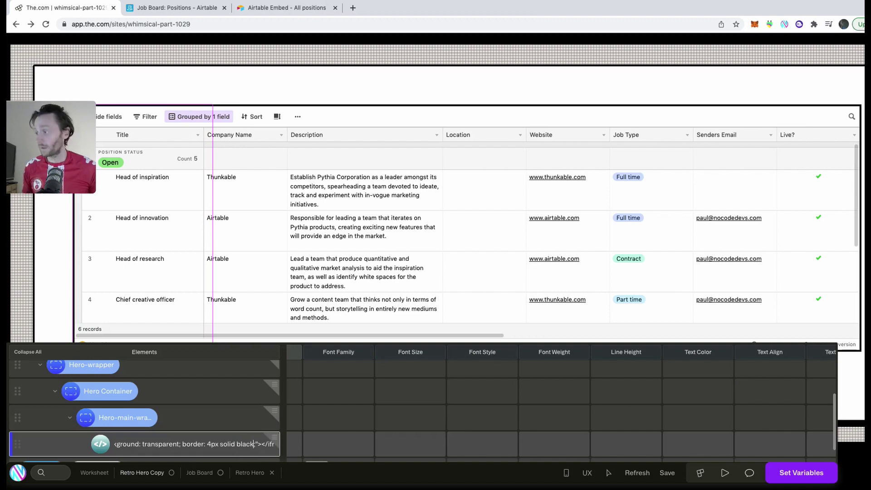
{"action": "type", "text": ";"}
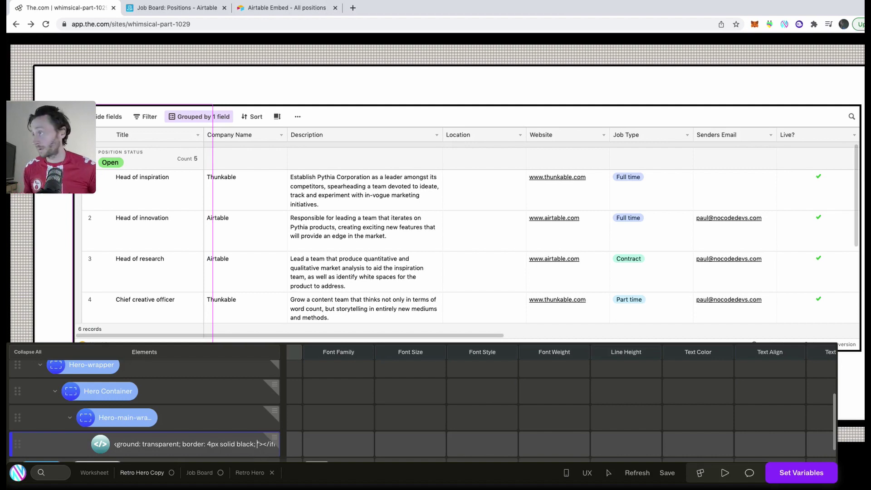
{"action": "type", "text": " box"}
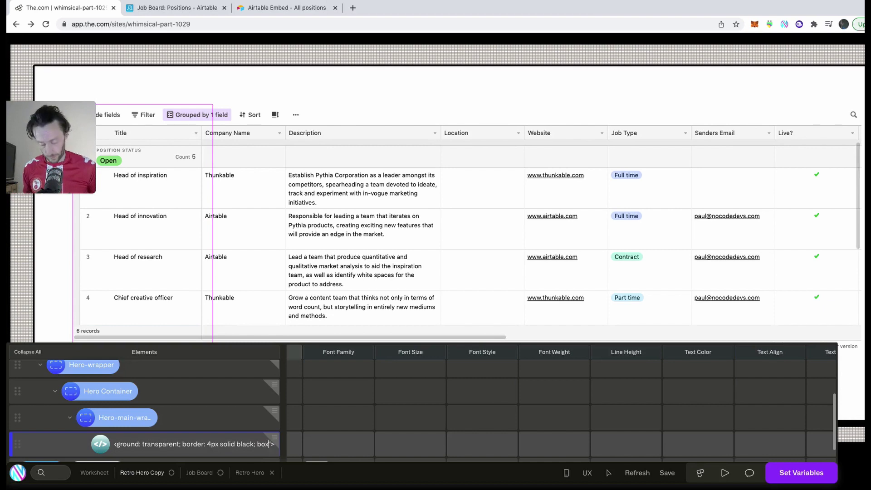
{"action": "type", "text": "-shadow;"}
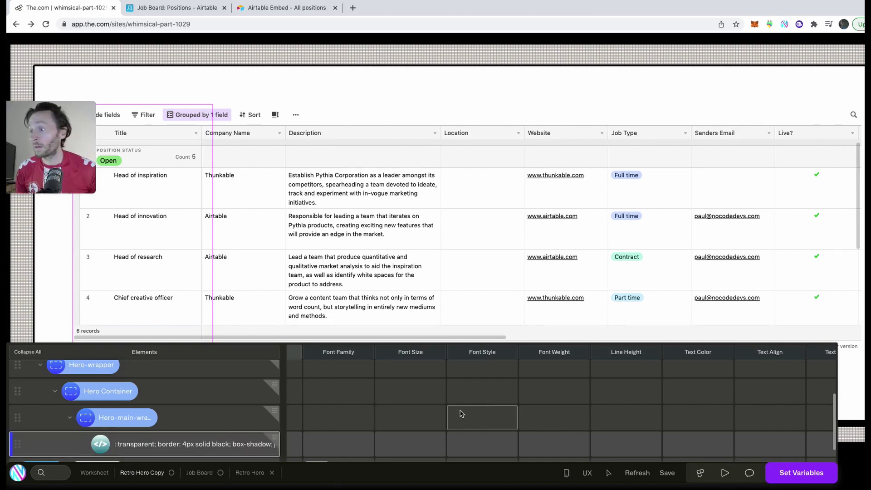
Add a box-shadow of 11px 11px black to the iframe's style, copying the value from the Hero Container's Box Shadow.
{"action": "scroll", "coordinate": [532, 400], "scroll_direction": "up", "scroll_amount": 2}
{"action": "scroll", "coordinate": [532, 399], "scroll_direction": "up", "scroll_amount": 1}
{"action": "key", "text": "super+k"}
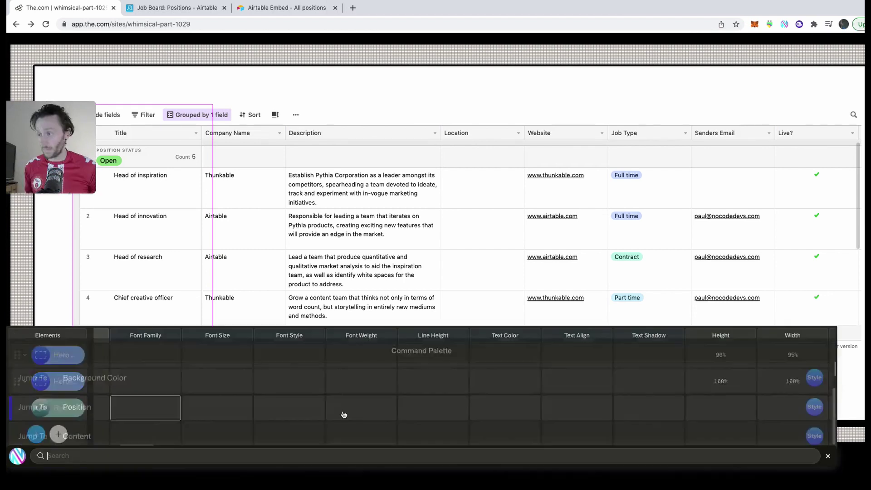
{"action": "type", "text": "box"}
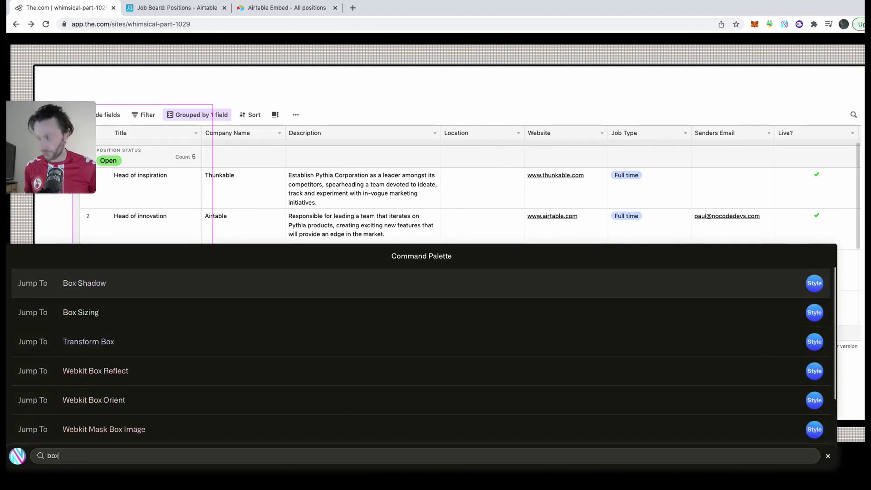
{"action": "key", "text": "Return"}
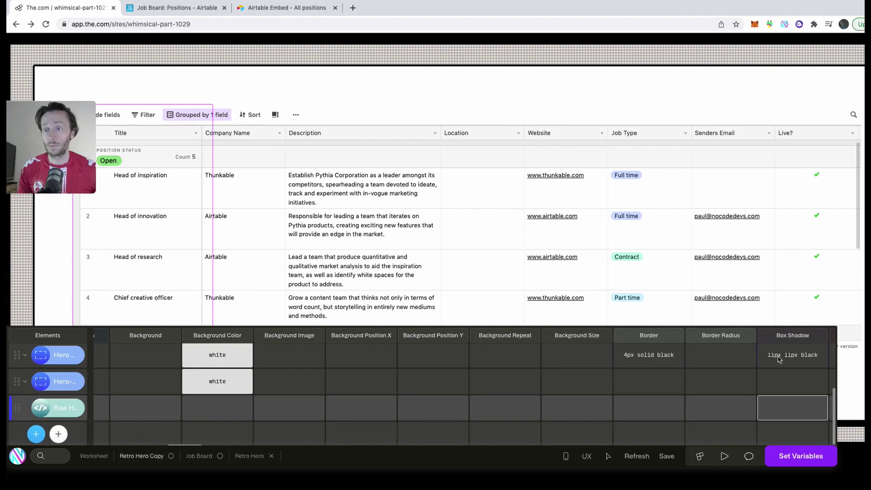
{"action": "double_click", "coordinate": [802, 354]}
{"action": "key", "text": "super+c"}
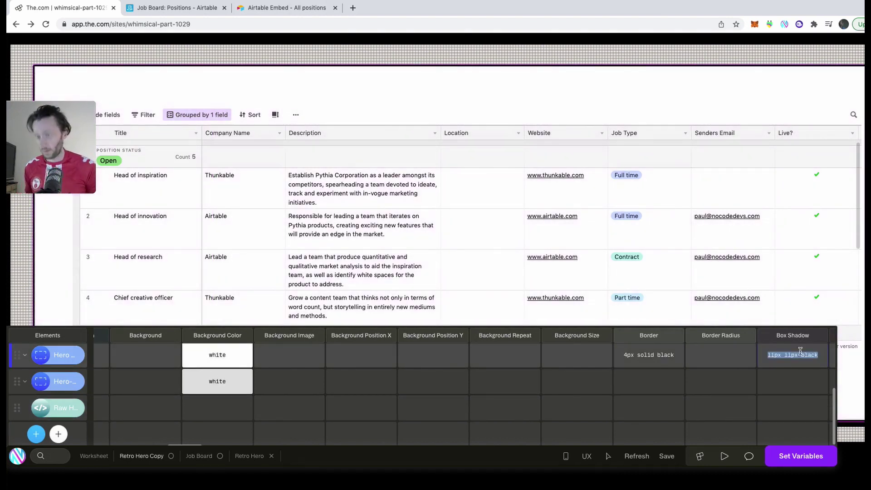
{"action": "left_click", "coordinate": [69, 410]}
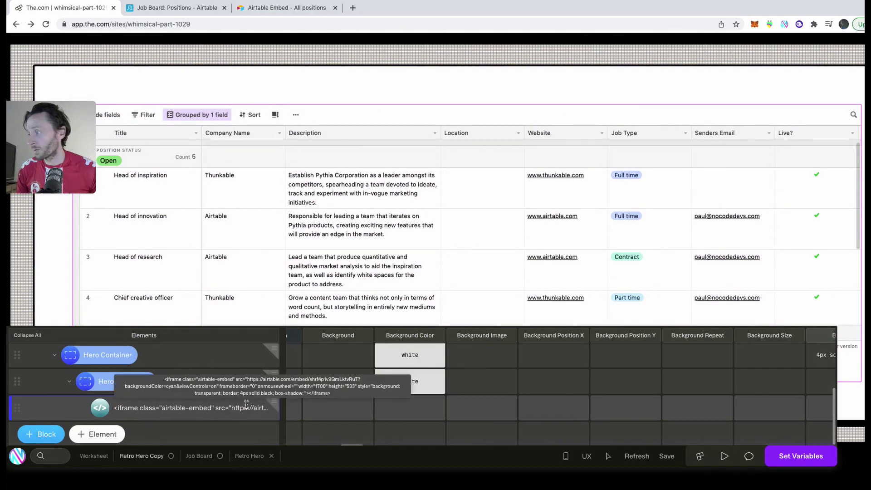
{"action": "left_click", "coordinate": [247, 407]}
{"action": "key", "text": "super+v"}
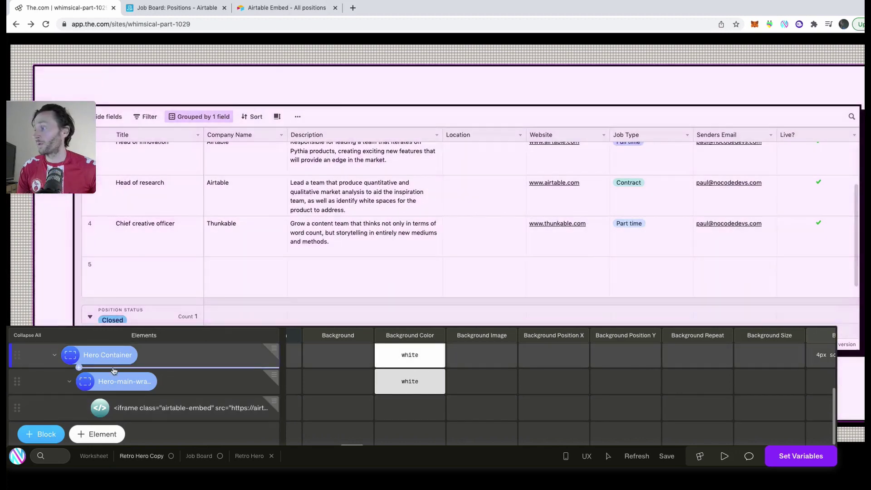
Add an H1 reading "Our Jobs" inside the Hero Container above the main wrapper, and save the block.
{"action": "left_click", "coordinate": [112, 384]}
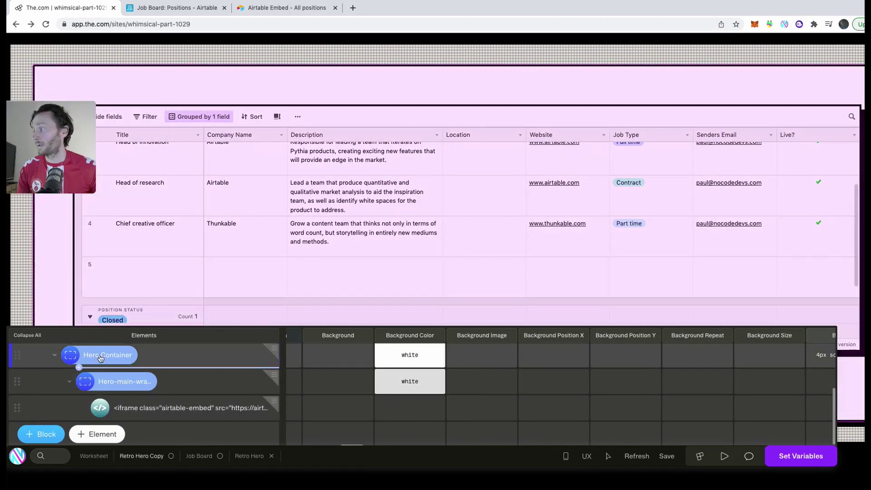
{"action": "left_click", "coordinate": [79, 368]}
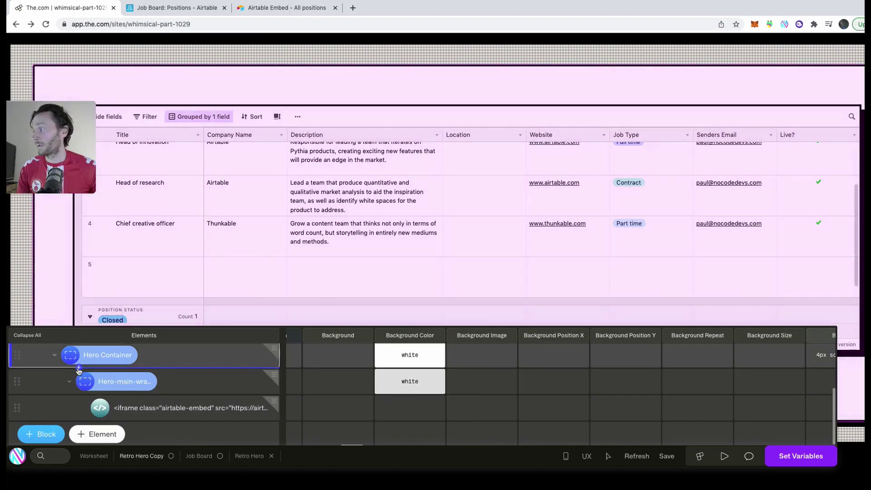
{"action": "left_click", "coordinate": [117, 352]}
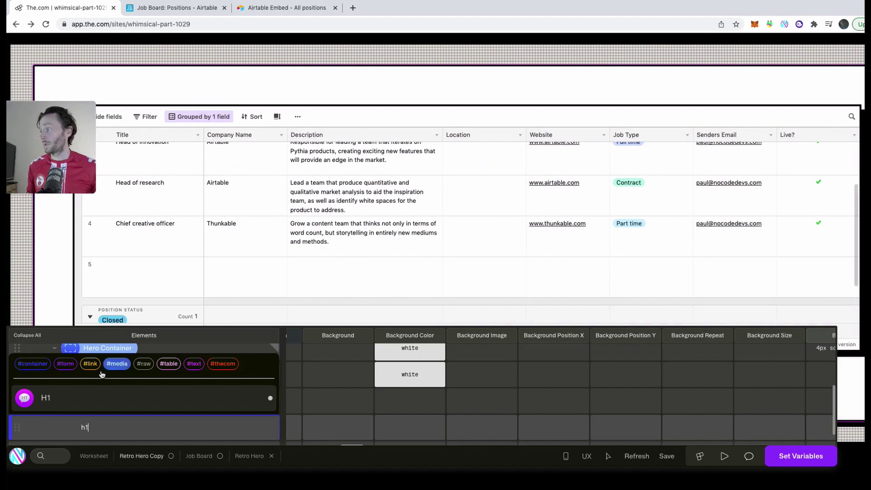
{"action": "left_click", "coordinate": [86, 401]}
{"action": "type", "text": "Our J"}
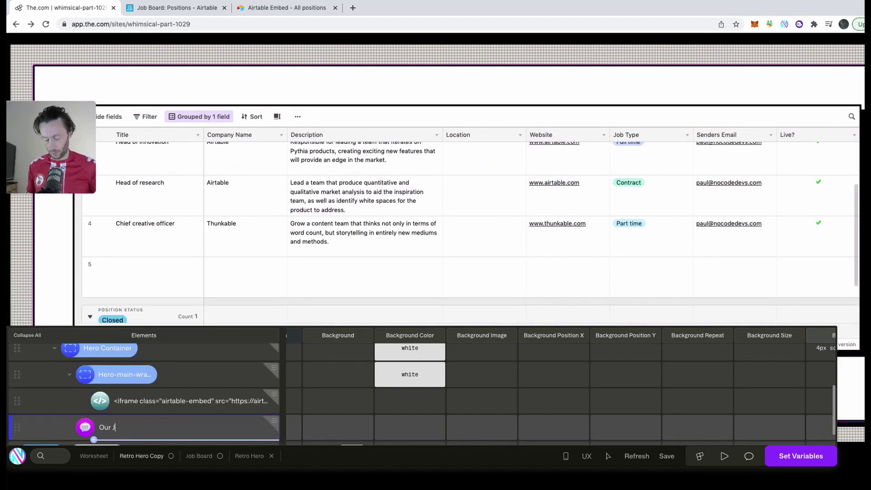
{"action": "type", "text": "obs"}
{"action": "left_click_drag", "start_coordinate": [17, 428], "coordinate": [89, 365]}
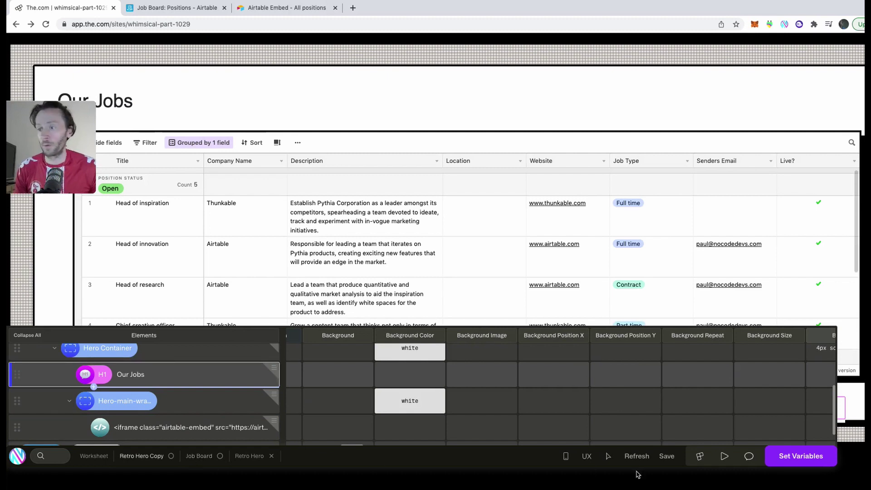
{"action": "left_click", "coordinate": [667, 462]}
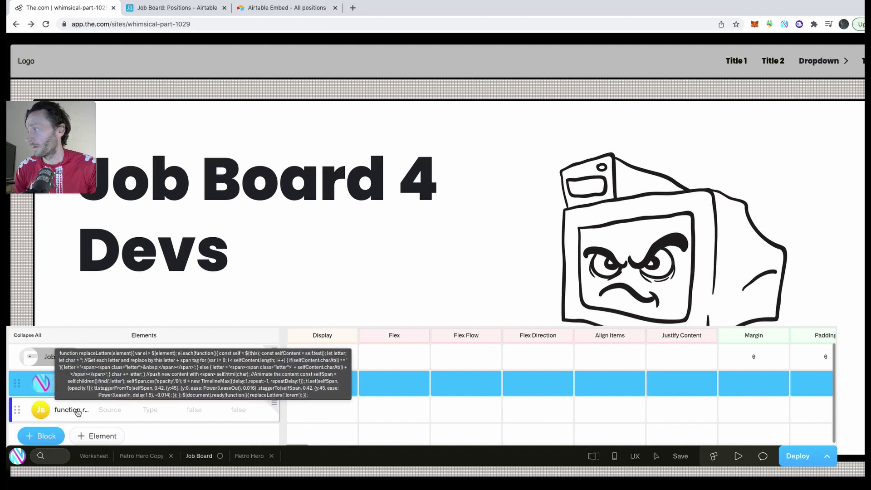
On the Job Board page, delete the replaceLetters script element and add the Retro Hero Copy block below Retro Hero.
{"action": "key", "text": "BackSpace"}
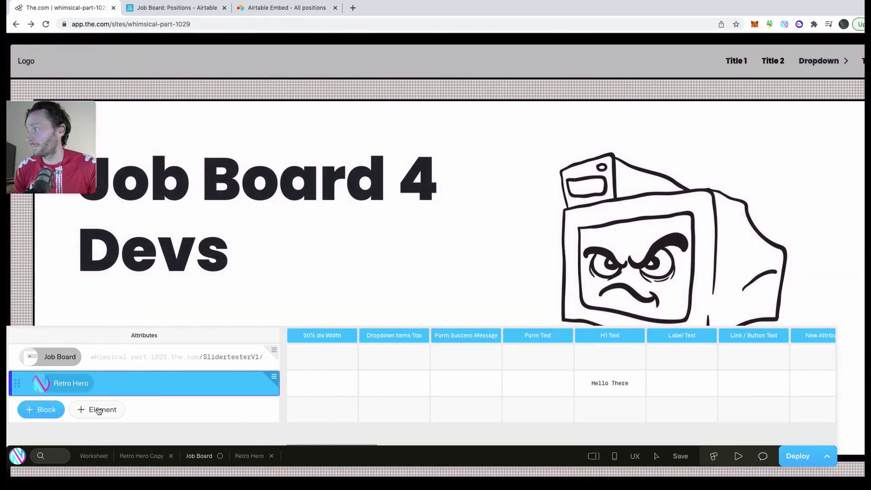
{"action": "left_click", "coordinate": [48, 410]}
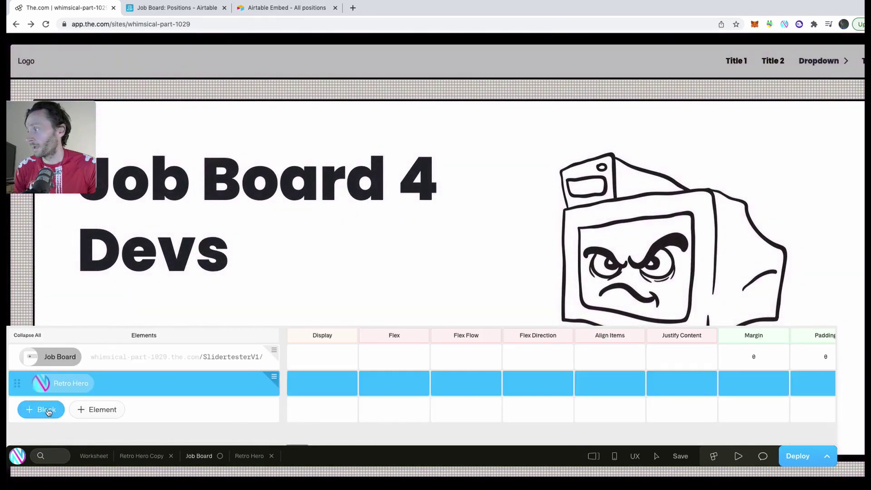
{"action": "left_click", "coordinate": [48, 410]}
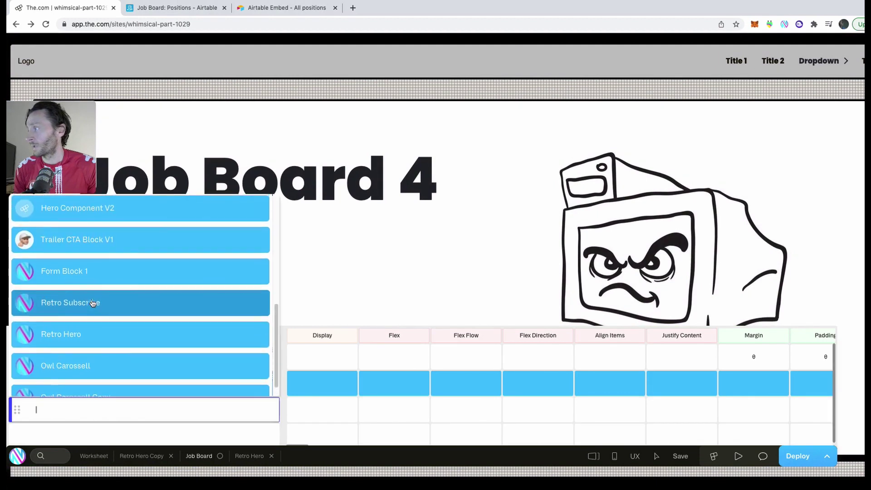
{"action": "type", "text": "retr"}
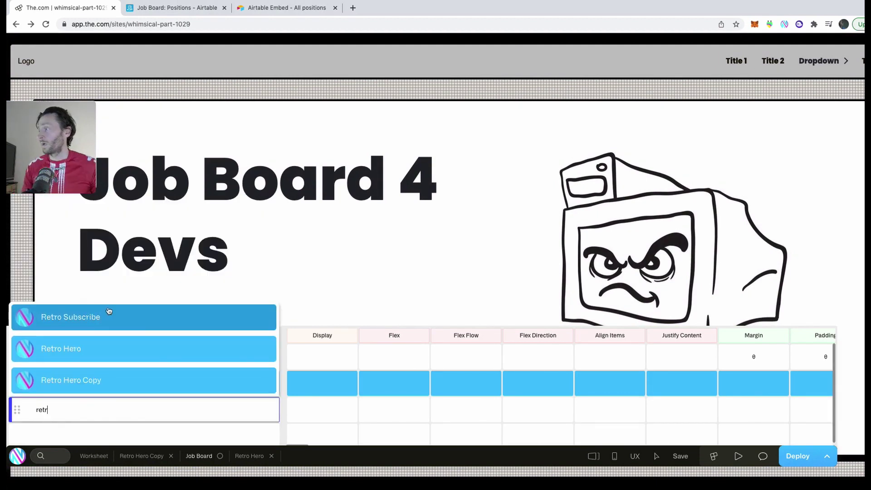
{"action": "left_click", "coordinate": [129, 385]}
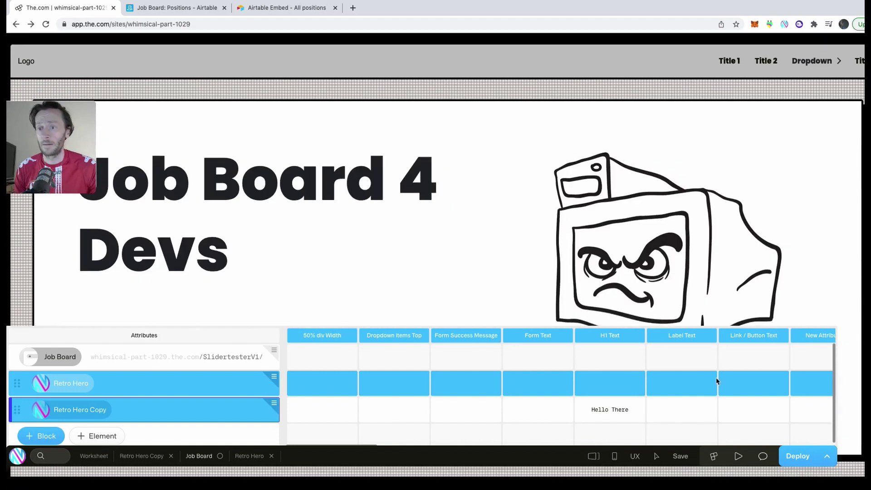
Deploy the Job Board page and view the Our Jobs section on the published site.
{"action": "left_click", "coordinate": [788, 460]}
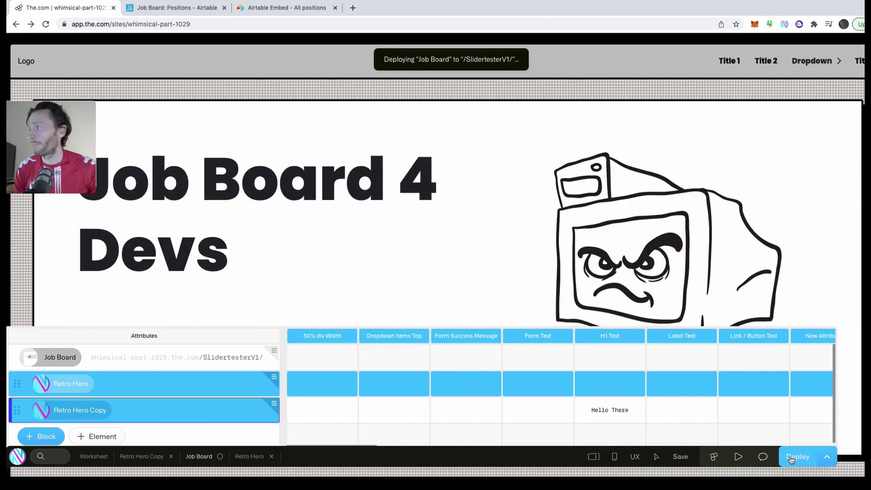
{"action": "scroll", "coordinate": [528, 276], "scroll_direction": "down", "scroll_amount": 3}
{"action": "scroll", "coordinate": [527, 272], "scroll_direction": "up", "scroll_amount": 5}
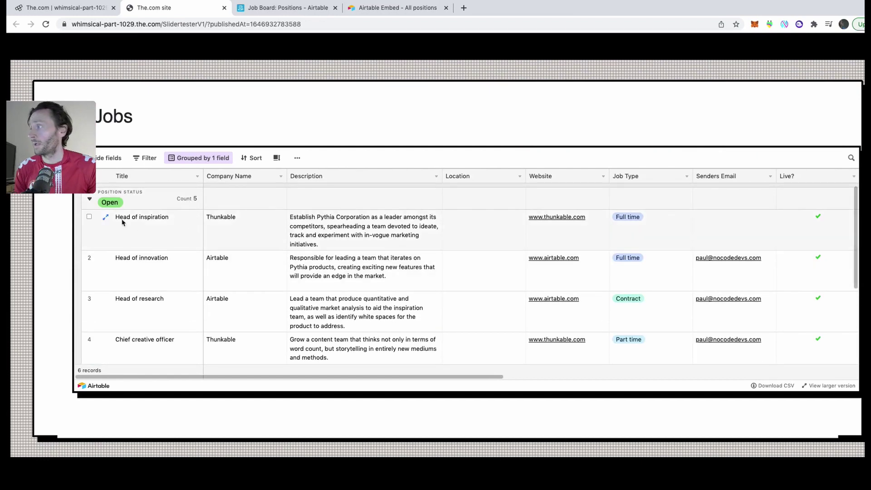
{"action": "left_click_drag", "start_coordinate": [76, 151], "coordinate": [76, 414]}
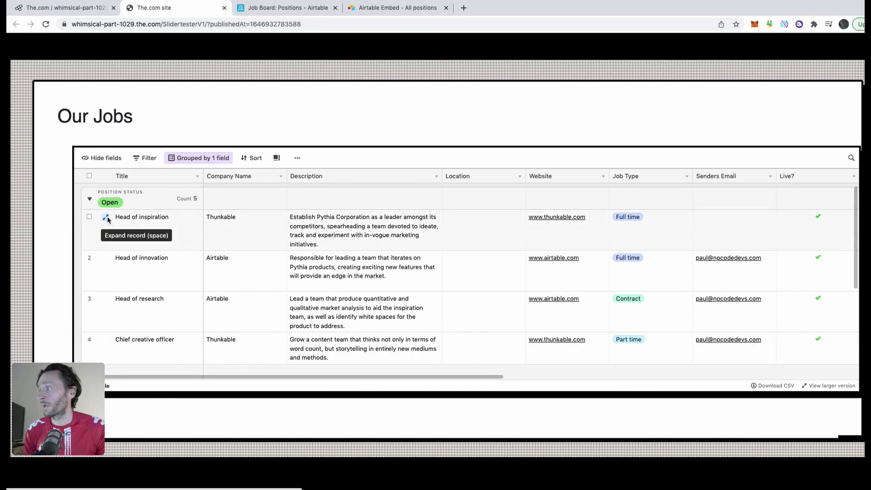
Expand the Head of inspiration record in the embedded table, review its details, and close it.
{"action": "left_click", "coordinate": [105, 217]}
{"action": "scroll", "coordinate": [498, 271], "scroll_direction": "down", "scroll_amount": 5}
{"action": "scroll", "coordinate": [499, 273], "scroll_direction": "up", "scroll_amount": 5}
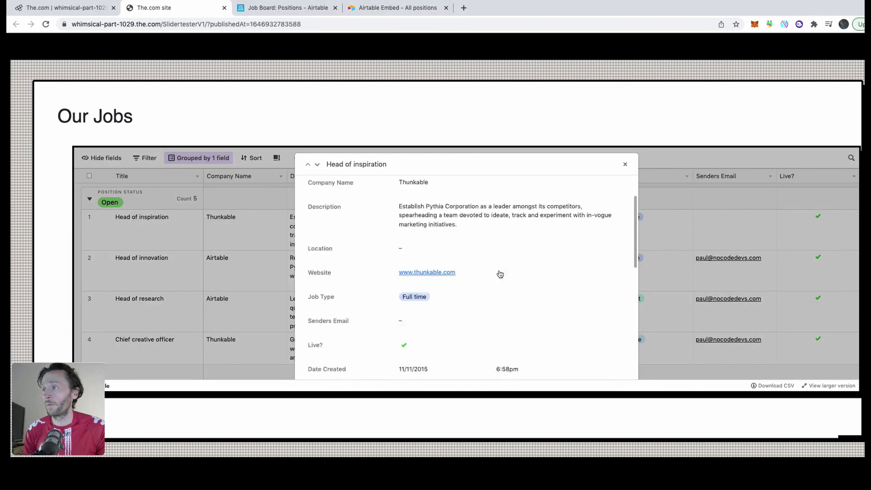
{"action": "left_click", "coordinate": [162, 217]}
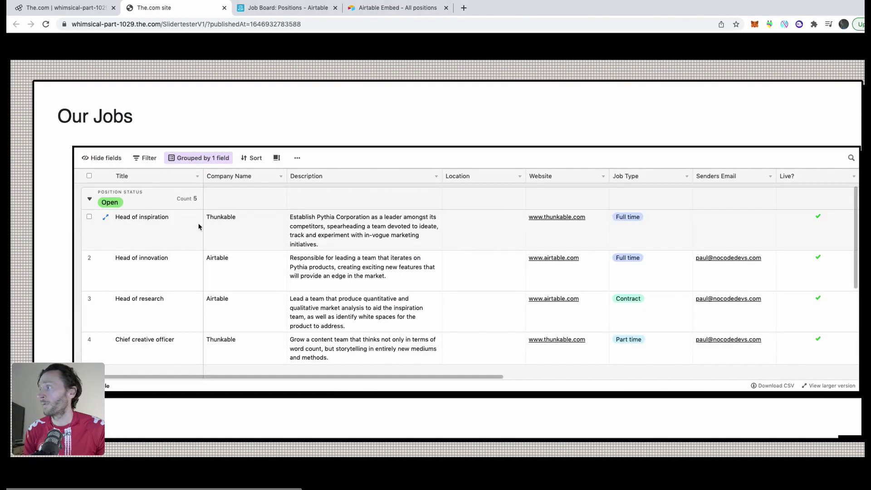
Check the embedded table's filter options and hide its Location field.
{"action": "left_click", "coordinate": [151, 158]}
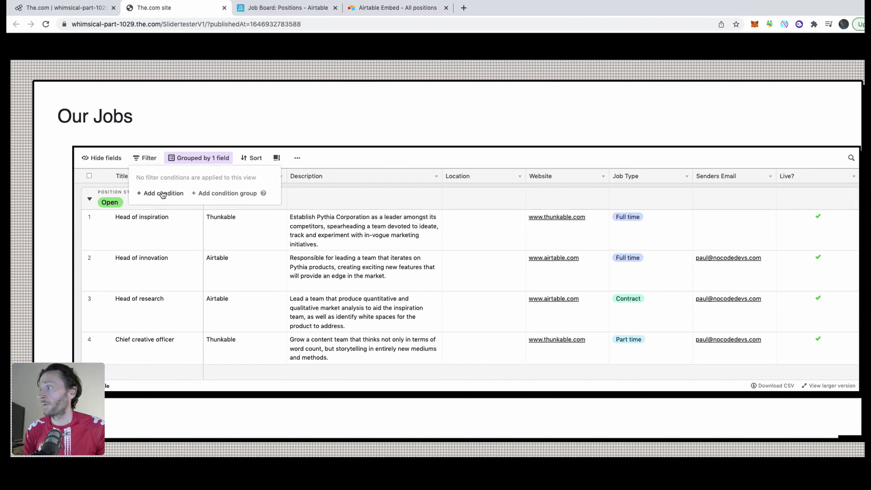
{"action": "left_click", "coordinate": [110, 159]}
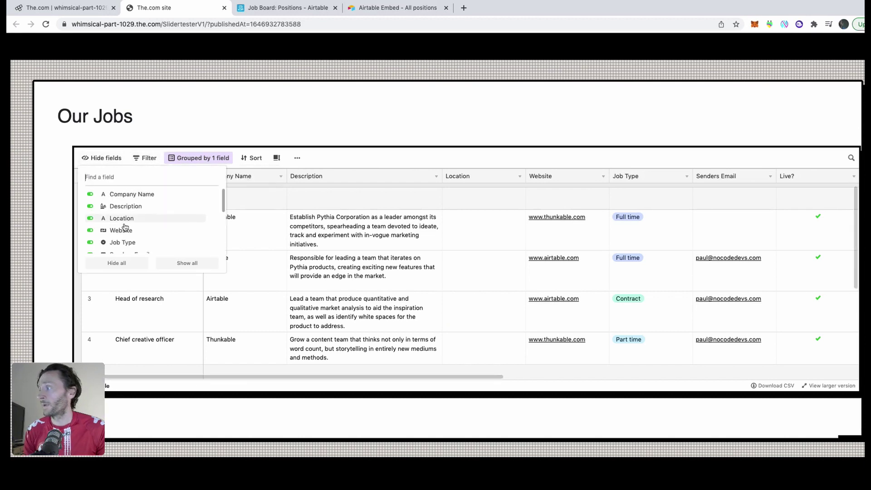
{"action": "scroll", "coordinate": [123, 222], "scroll_direction": "up", "scroll_amount": 1}
{"action": "left_click", "coordinate": [90, 222]}
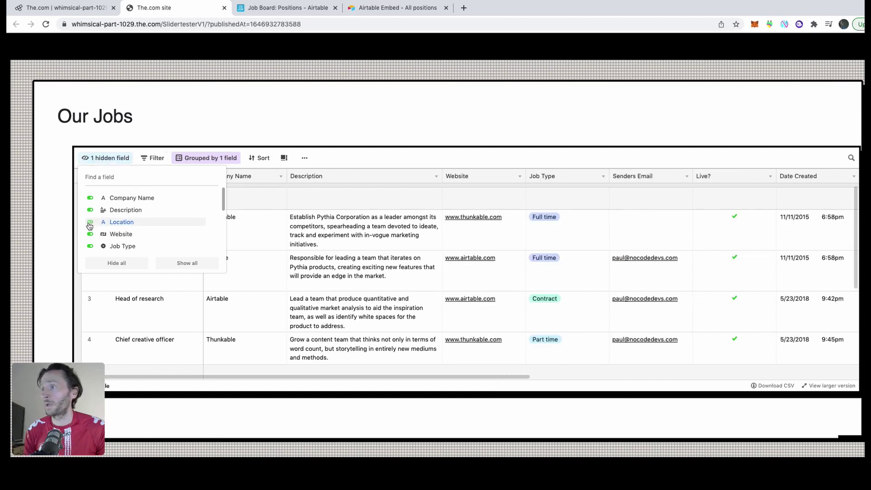
{"action": "left_click", "coordinate": [256, 229]}
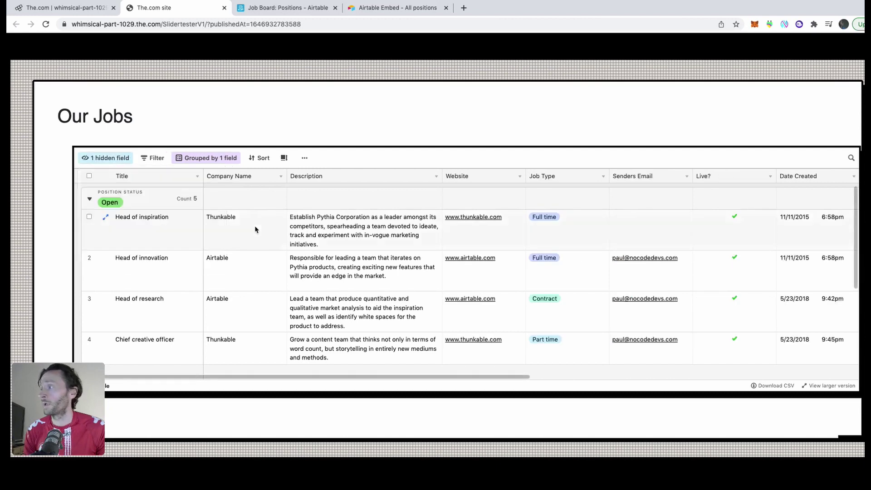
Check the embedded table's grouping and sort its records by Company Name.
{"action": "left_click", "coordinate": [211, 162]}
{"action": "left_click", "coordinate": [263, 159]}
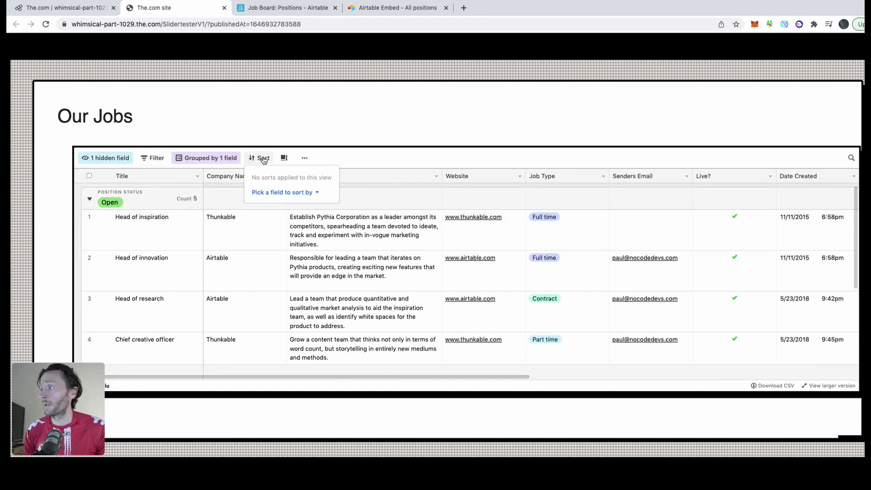
{"action": "left_click", "coordinate": [271, 193]}
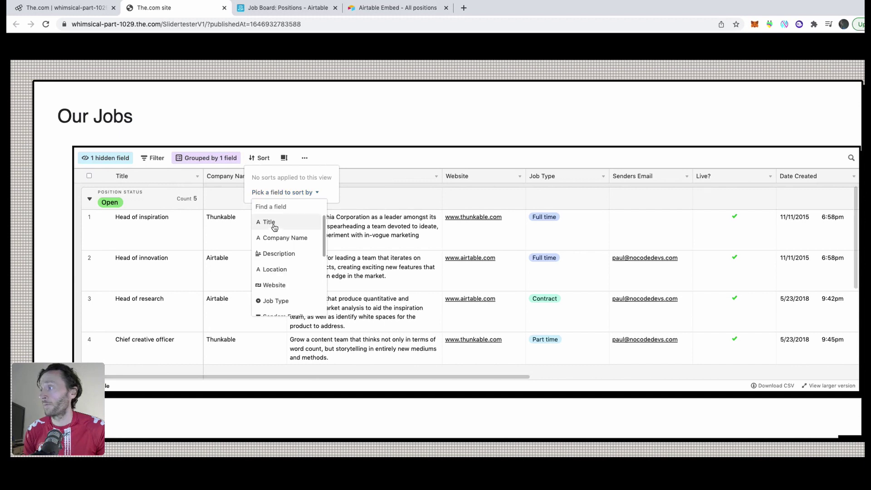
{"action": "left_click", "coordinate": [285, 239]}
{"action": "left_click", "coordinate": [315, 244]}
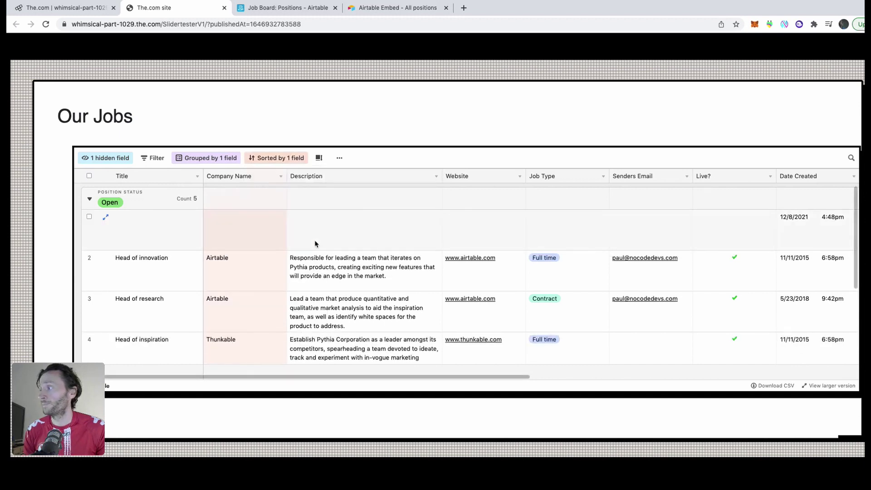
Reduce the embedded table's row height so each record takes a single line.
{"action": "left_click", "coordinate": [319, 158]}
{"action": "left_click", "coordinate": [337, 186]}
{"action": "left_click", "coordinate": [361, 301]}
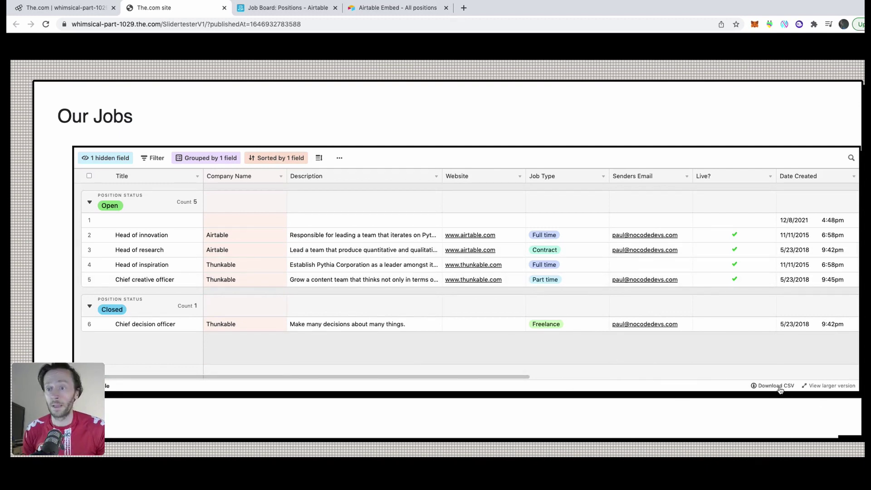
View the larger version of the embedded table on its own page and return to the published site.
{"action": "left_click", "coordinate": [828, 387]}
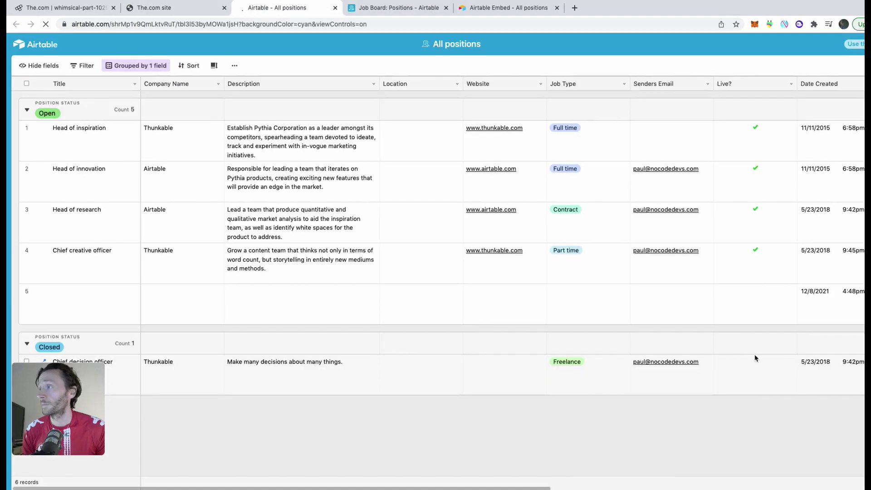
{"action": "key", "text": "super+w"}
{"action": "left_click_drag", "start_coordinate": [88, 387], "coordinate": [93, 267]}
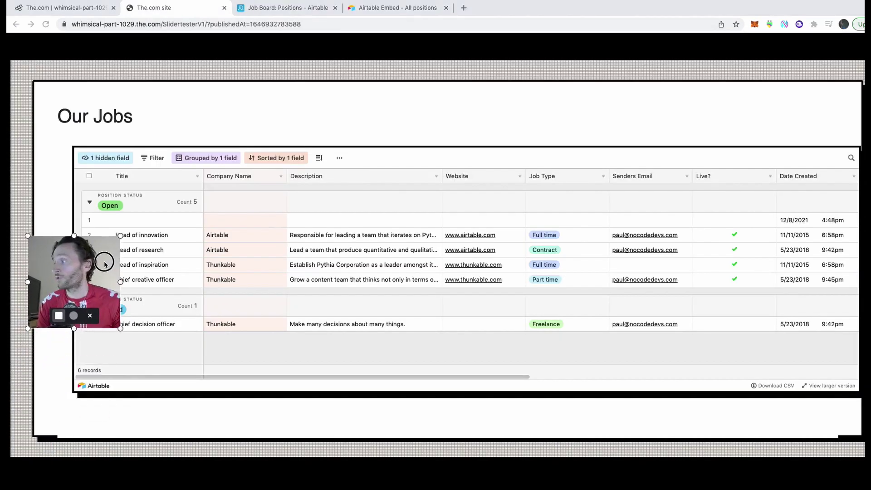
Switch to the Airtable Job Board base and create a form view for the Positions table.
{"action": "left_click", "coordinate": [300, 7]}
{"action": "left_click_drag", "start_coordinate": [80, 300], "coordinate": [211, 441]}
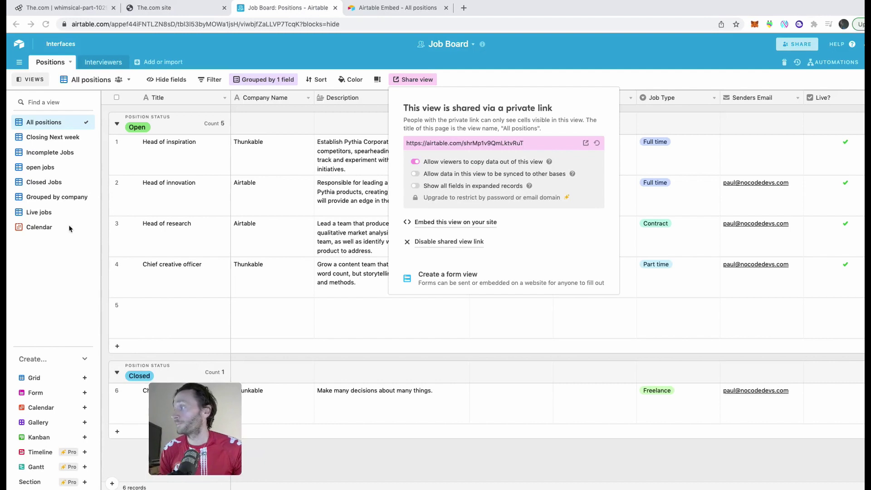
{"action": "left_click", "coordinate": [85, 393]}
{"action": "left_click", "coordinate": [255, 475]}
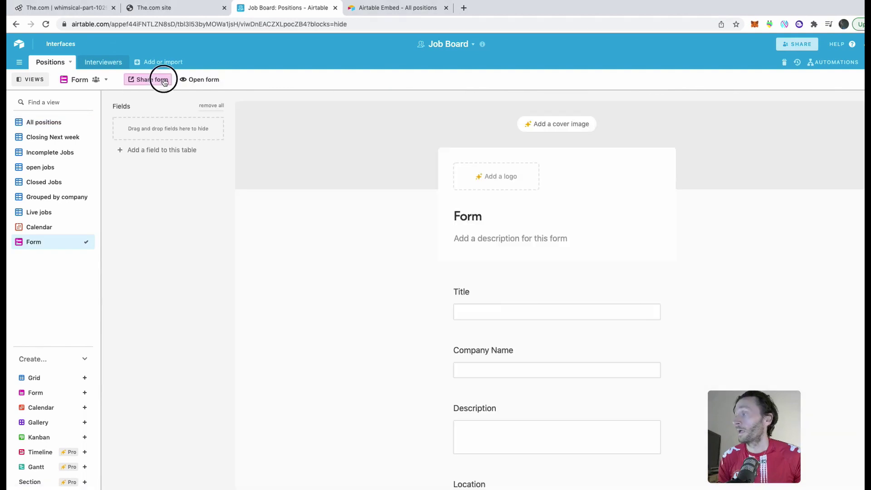
Share the new form, open its site embed page, and copy the embed code.
{"action": "left_click", "coordinate": [163, 80]}
{"action": "left_click", "coordinate": [229, 194]}
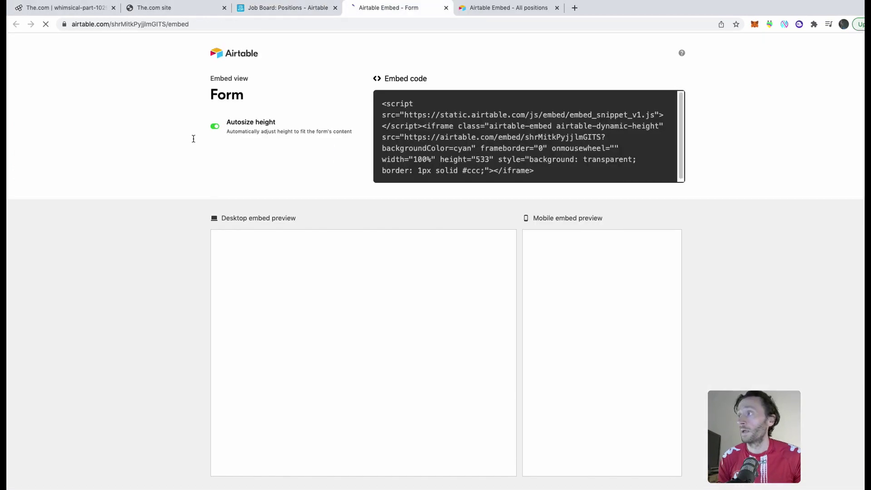
{"action": "left_click", "coordinate": [527, 164]}
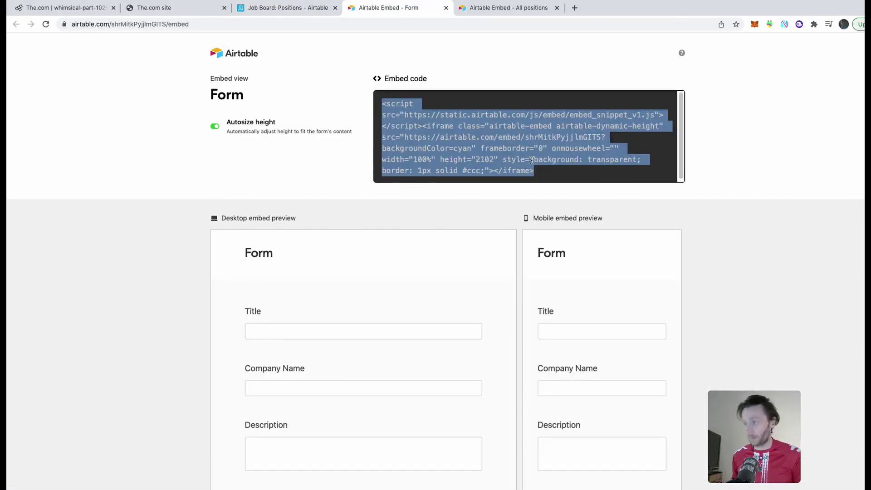
In The.com, add a Raw HTML element below Retro Hero Copy on the Job Board page, containing the form's embed code.
{"action": "left_click", "coordinate": [43, 13]}
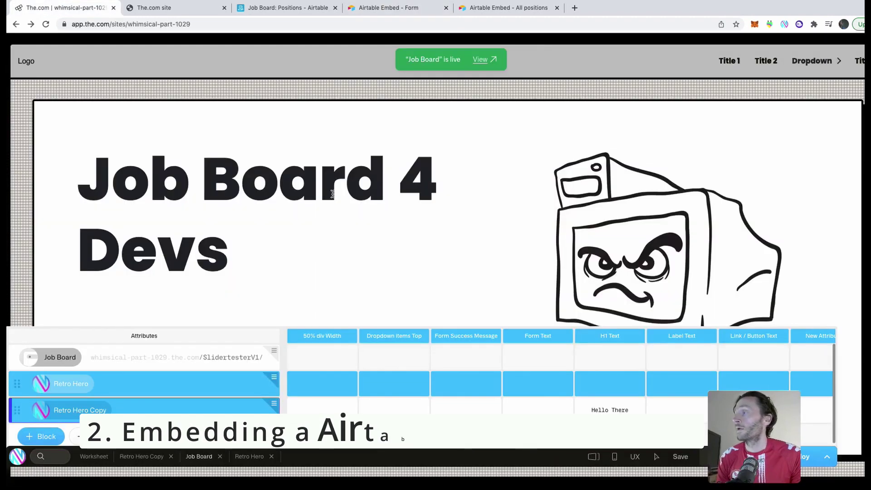
{"action": "scroll", "coordinate": [389, 204], "scroll_direction": "down", "scroll_amount": 5}
{"action": "scroll", "coordinate": [390, 204], "scroll_direction": "down", "scroll_amount": 4}
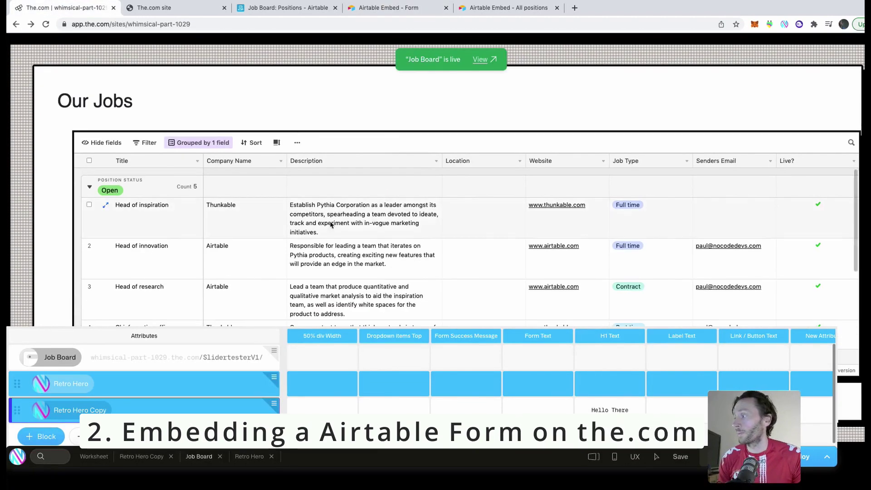
{"action": "left_click", "coordinate": [94, 436]}
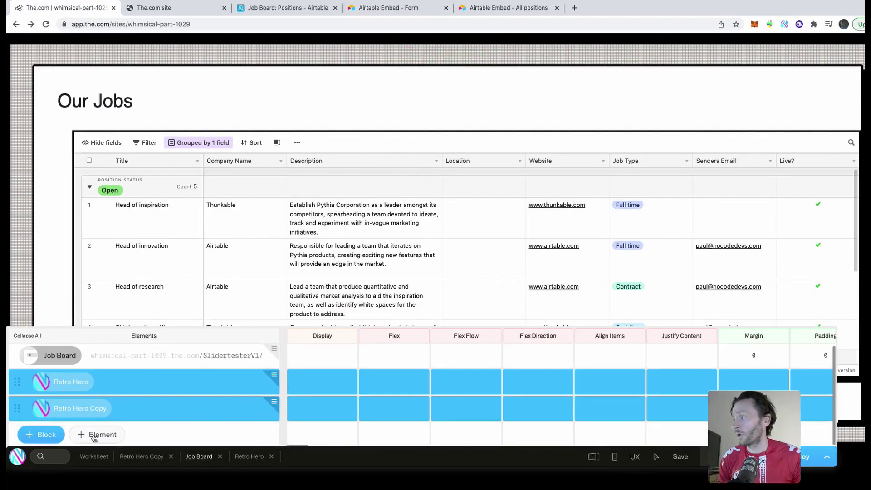
{"action": "left_click", "coordinate": [88, 436]}
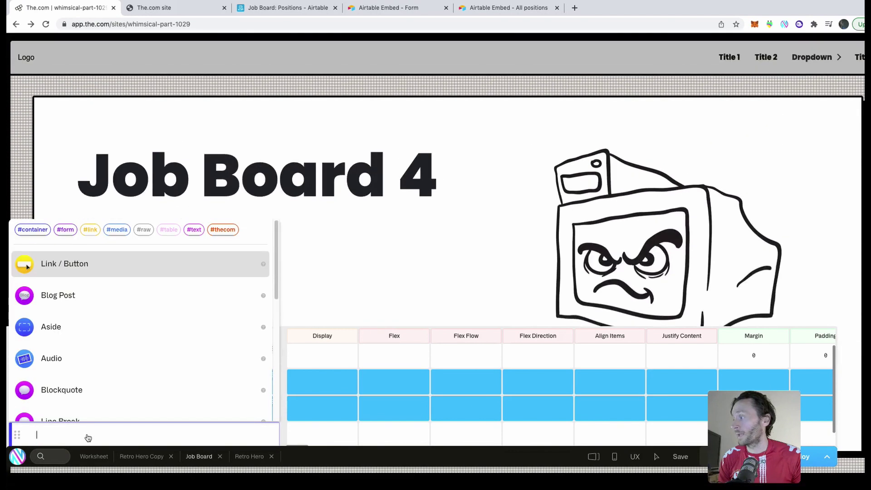
{"action": "type", "text": "htm"}
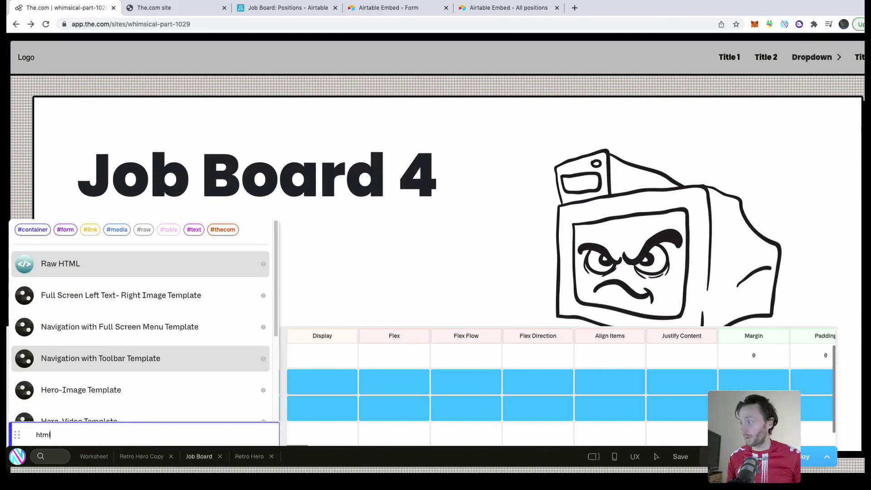
{"action": "type", "text": "l"}
{"action": "key", "text": "Return"}
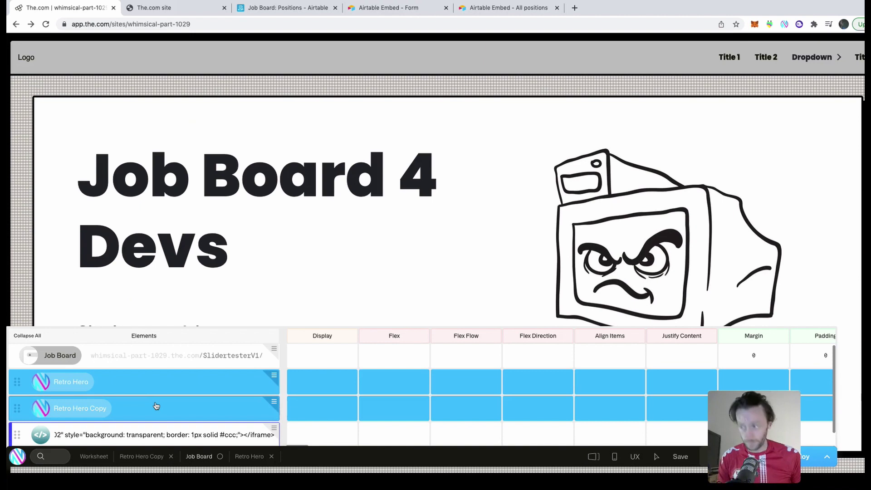
Examine the embedded form on the Job Board page, from its Title field down to the Job Image attachment.
{"action": "left_click", "coordinate": [355, 403]}
{"action": "scroll", "coordinate": [332, 230], "scroll_direction": "down", "scroll_amount": 20}
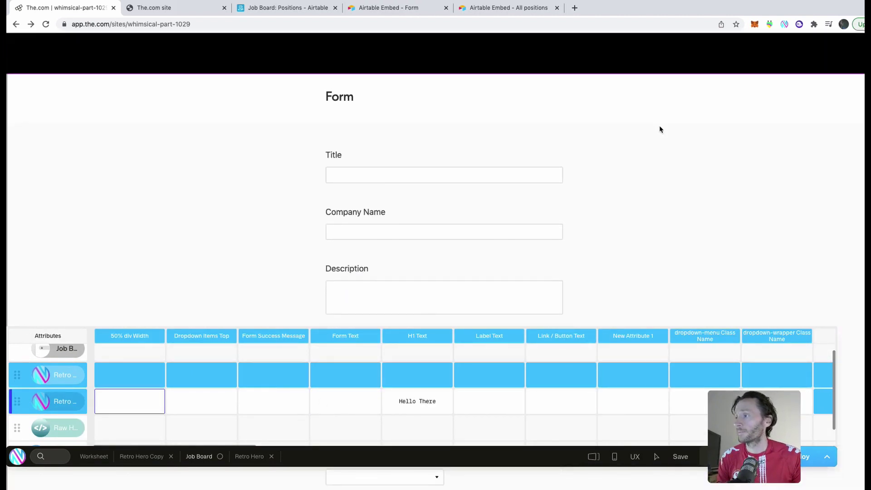
{"action": "scroll", "coordinate": [660, 129], "scroll_direction": "down", "scroll_amount": 12}
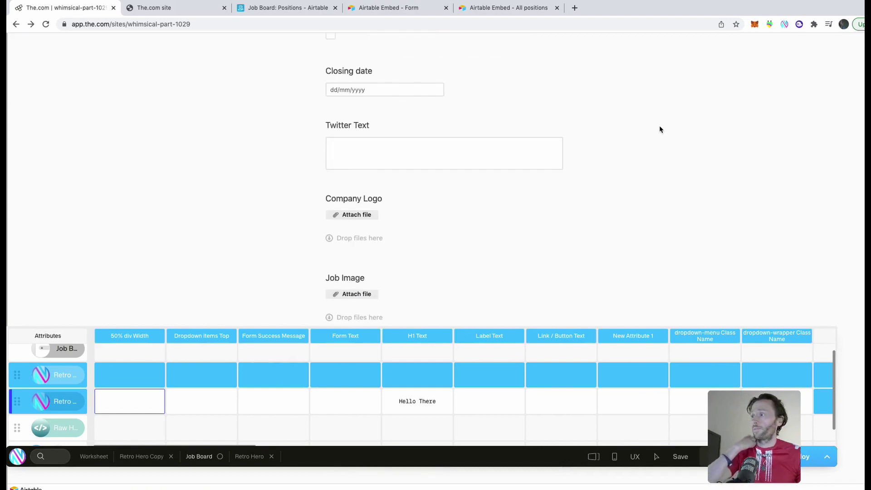
{"action": "scroll", "coordinate": [660, 130], "scroll_direction": "up", "scroll_amount": 3}
{"action": "scroll", "coordinate": [660, 129], "scroll_direction": "up", "scroll_amount": 5}
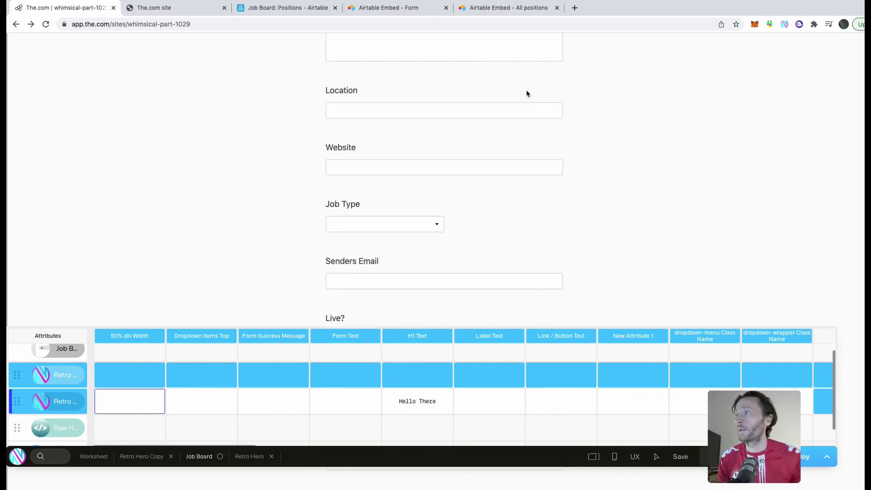
{"action": "scroll", "coordinate": [481, 82], "scroll_direction": "up", "scroll_amount": 4}
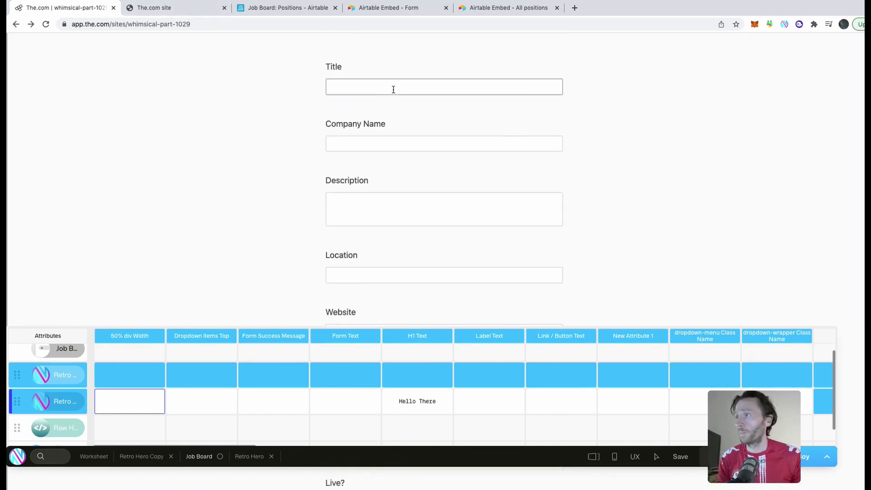
{"action": "scroll", "coordinate": [460, 113], "scroll_direction": "up", "scroll_amount": 3}
{"action": "scroll", "coordinate": [461, 113], "scroll_direction": "down", "scroll_amount": 2}
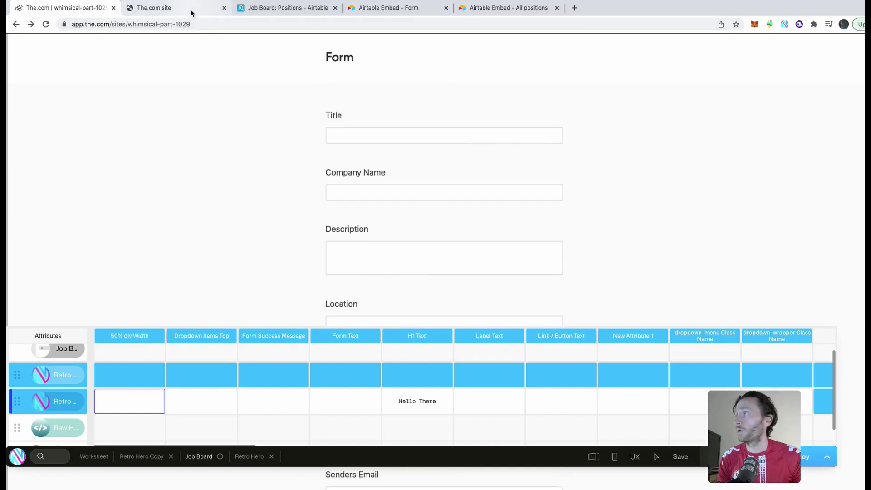
In the published site's form, enter title "DEsigner", company "NoCodeDevs", description "Really Cool Job" and location "Anywhere".
{"action": "left_click_drag", "start_coordinate": [745, 409], "coordinate": [777, 249]}
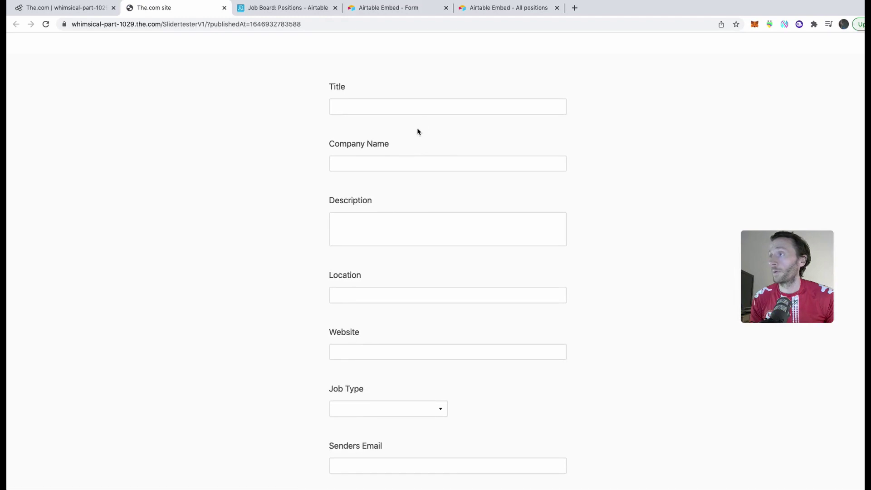
{"action": "left_click", "coordinate": [401, 186]}
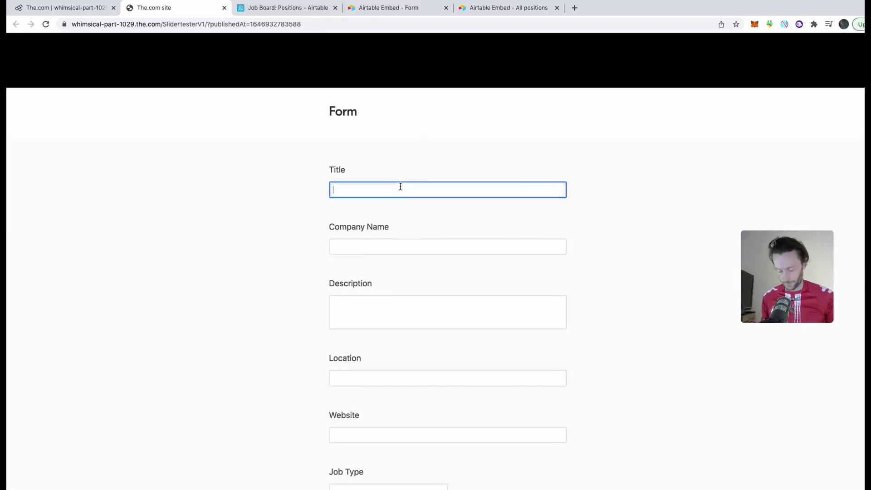
{"action": "left_click", "coordinate": [347, 241]}
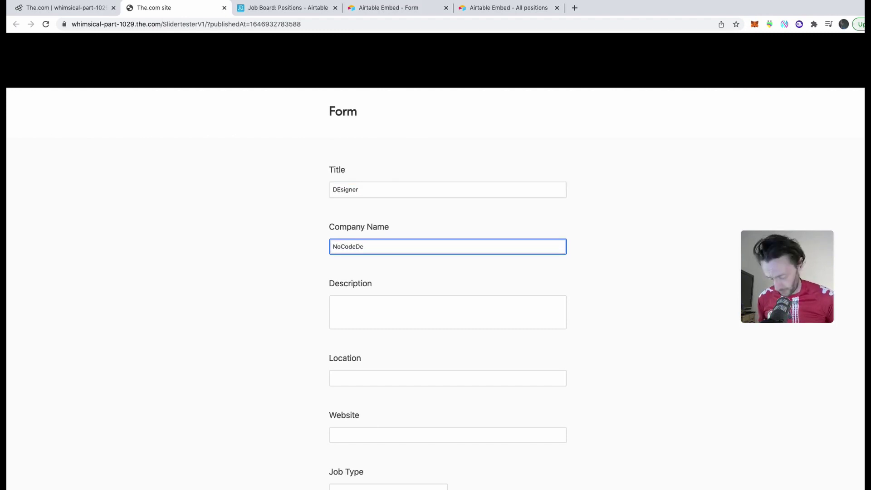
{"action": "key", "text": "Tab"}
{"action": "type", "text": "Really Coo"}
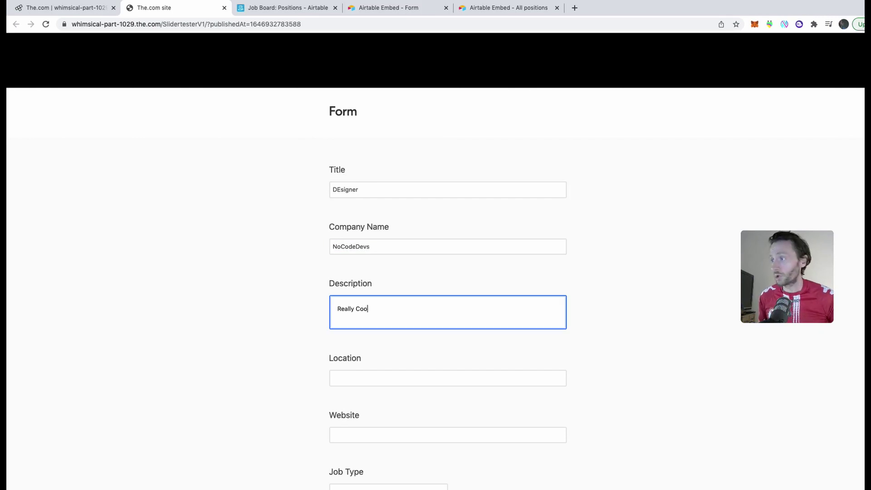
{"action": "type", "text": "l Job"}
{"action": "key", "text": "Tab"}
{"action": "type", "text": "Any"}
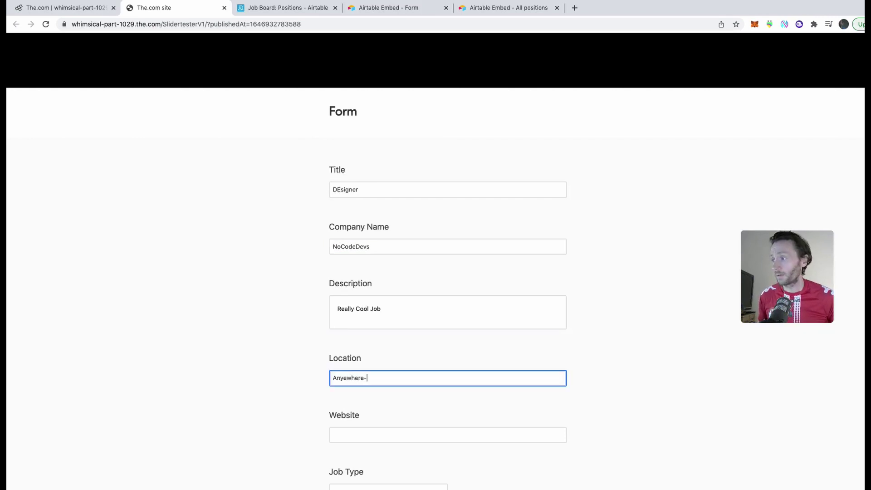
Enter "Sheffield" as the website, choose Full time as the job type, fill in the sender's e-mail, and mark the job as live.
{"action": "left_click", "coordinate": [393, 416]}
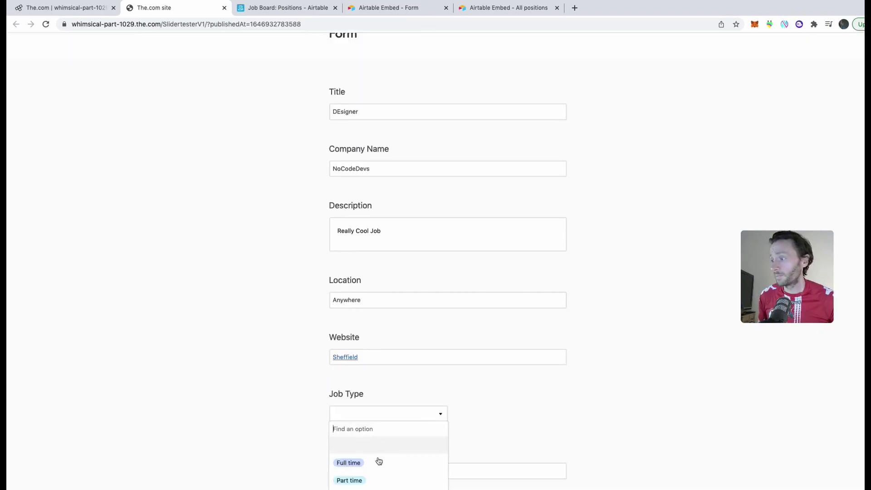
{"action": "left_click", "coordinate": [370, 467]}
{"action": "scroll", "coordinate": [537, 394], "scroll_direction": "down", "scroll_amount": 1}
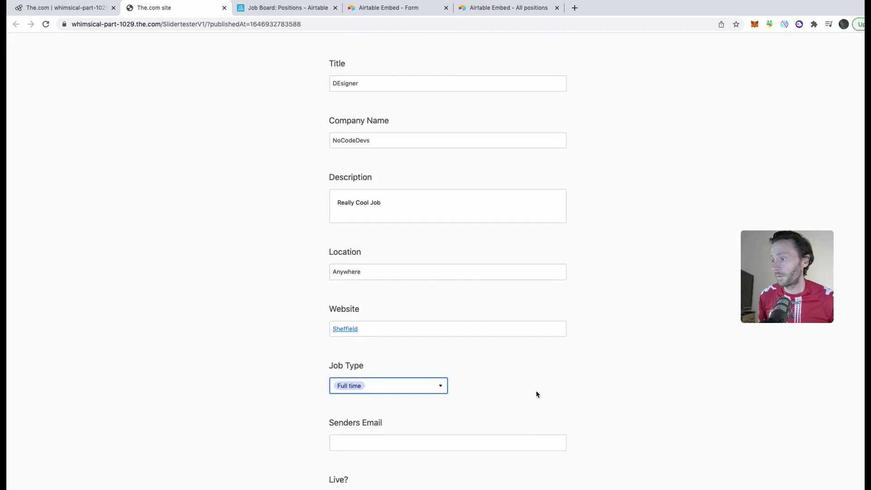
{"action": "scroll", "coordinate": [537, 394], "scroll_direction": "down", "scroll_amount": 3}
{"action": "key", "text": "Tab"}
{"action": "type", "text": "fdsfs\"shefield.com"}
{"action": "key", "text": "Tab"}
{"action": "key", "text": "space"}
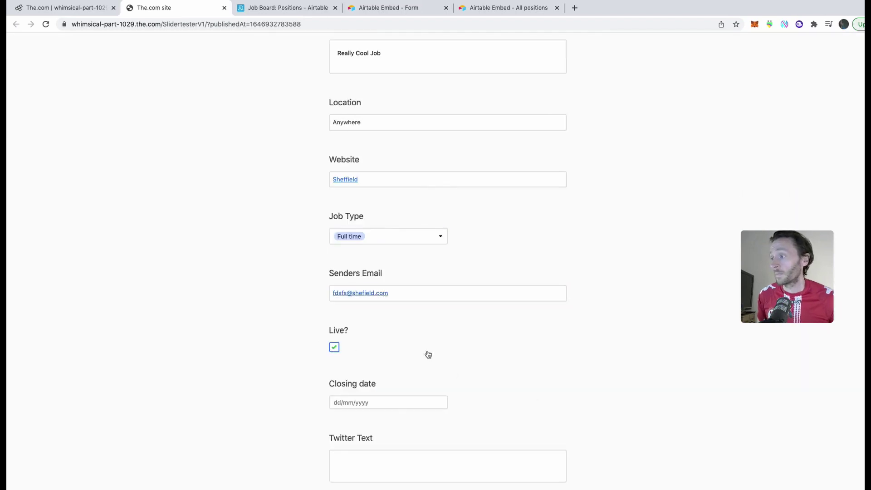
Set the closing date to 11/3/2022 and submit the job form.
{"action": "left_click", "coordinate": [380, 402]}
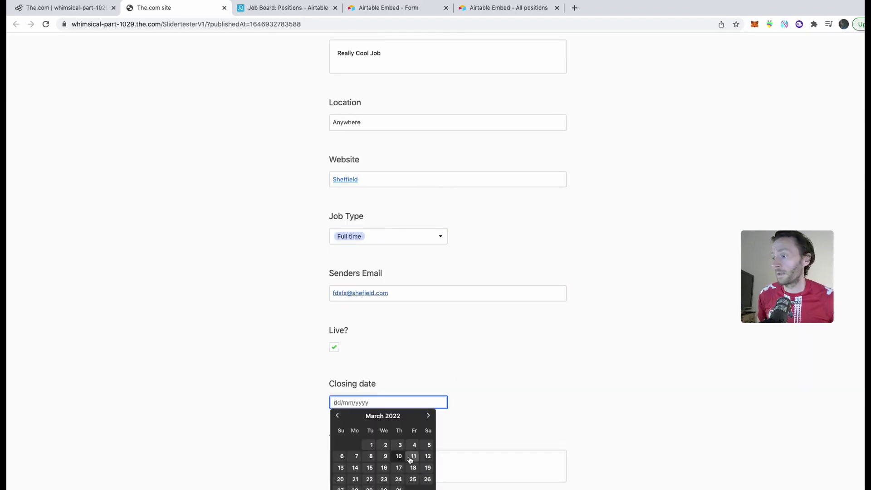
{"action": "left_click", "coordinate": [413, 456]}
{"action": "scroll", "coordinate": [558, 386], "scroll_direction": "down", "scroll_amount": 6}
{"action": "scroll", "coordinate": [558, 381], "scroll_direction": "down", "scroll_amount": 1}
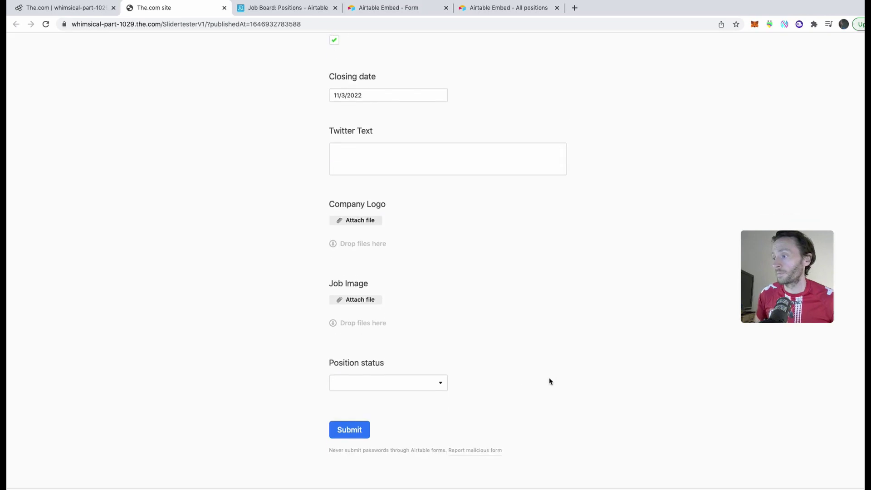
{"action": "left_click", "coordinate": [363, 423]}
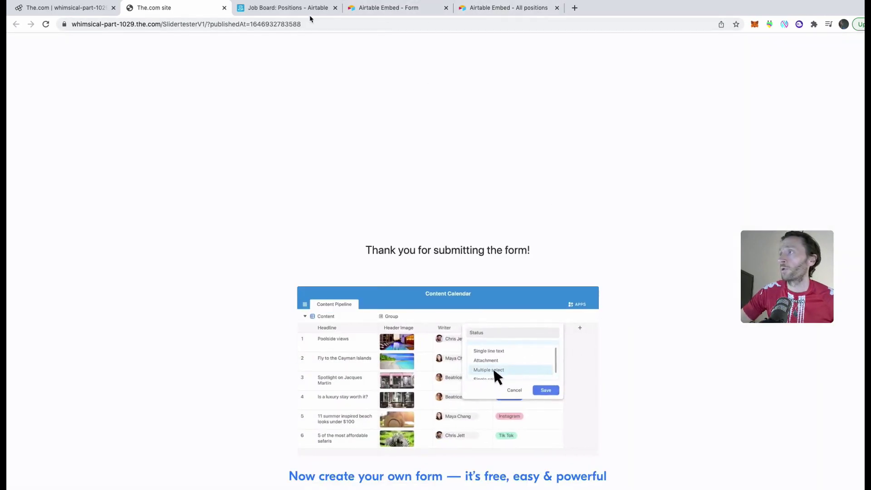
Switch to the Airtable base and check the All positions view for the submitted job.
{"action": "left_click", "coordinate": [298, 8]}
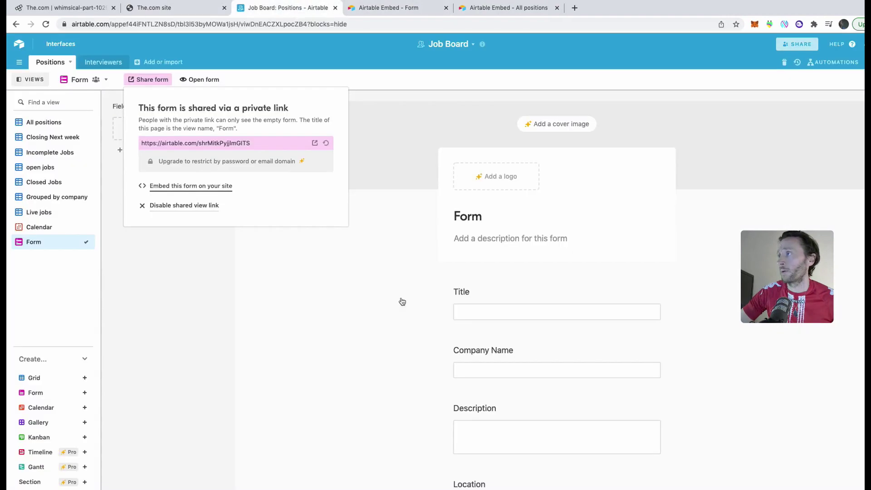
{"action": "left_click", "coordinate": [113, 206]}
{"action": "left_click", "coordinate": [37, 122]}
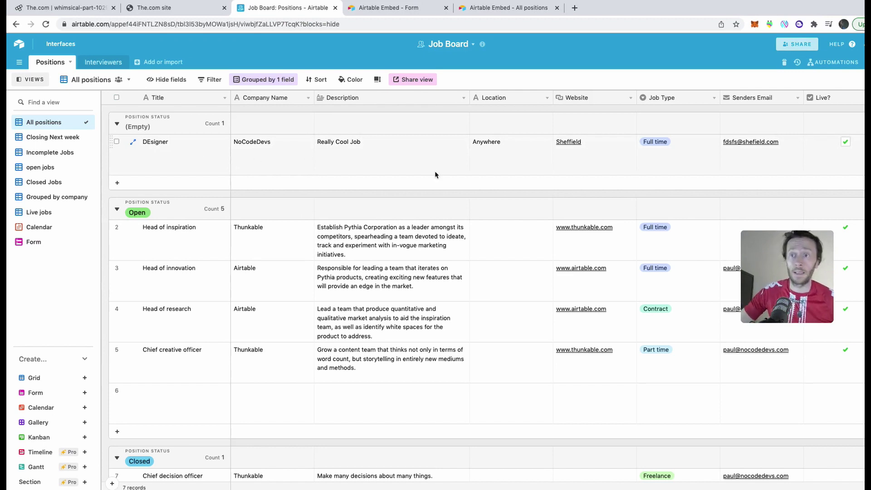
Return to the Job Board page in The.com and view the area around the Post A Job button.
{"action": "left_click", "coordinate": [72, 6]}
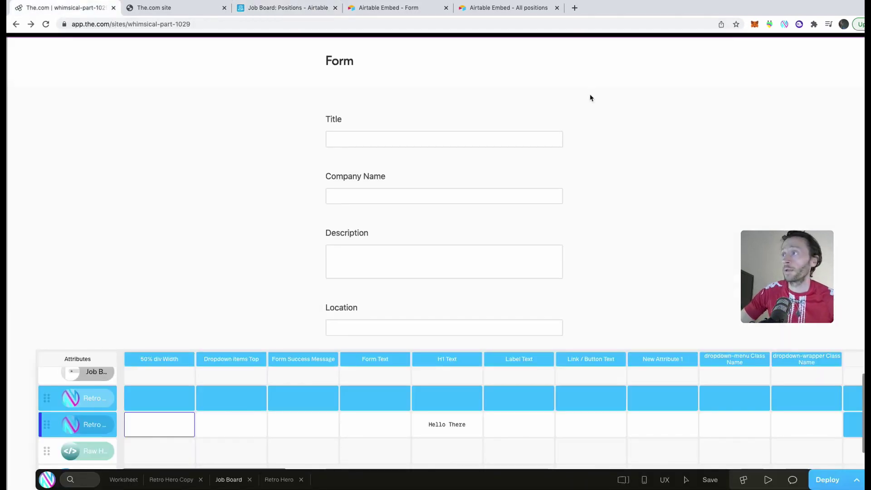
{"action": "scroll", "coordinate": [592, 96], "scroll_direction": "up", "scroll_amount": 10}
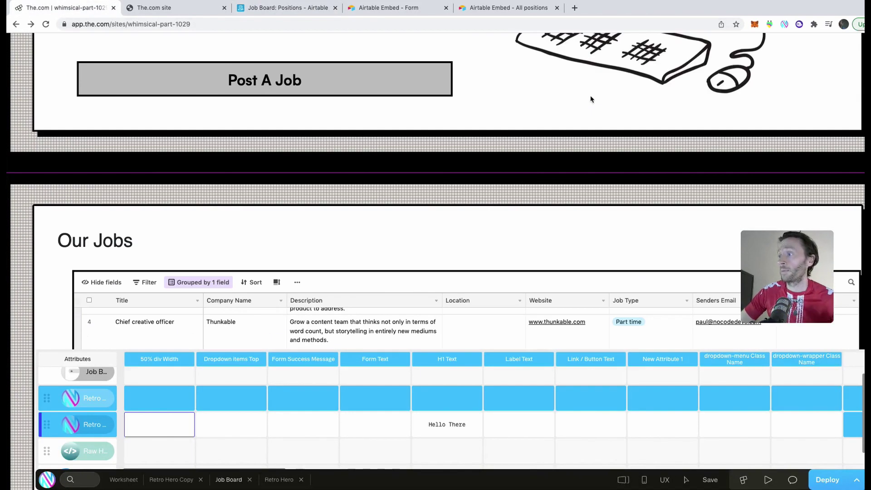